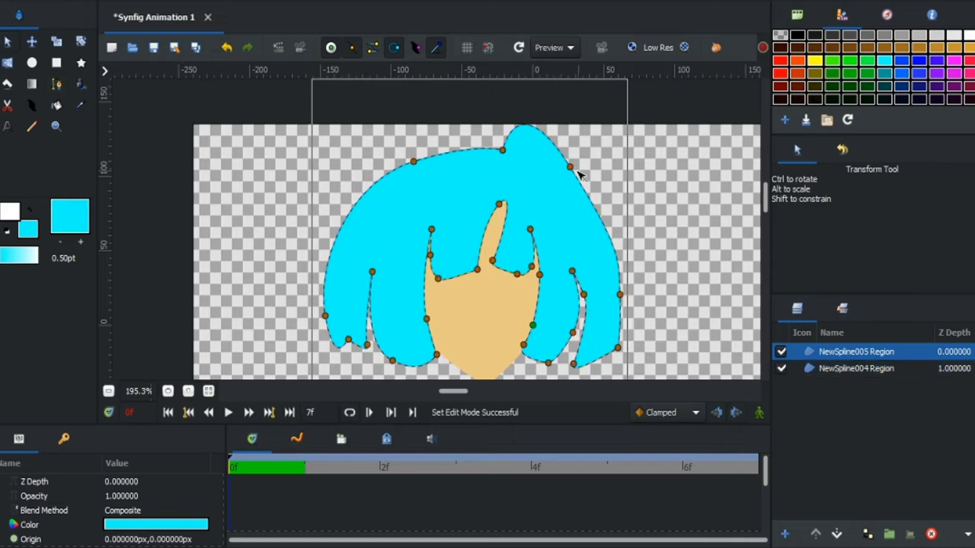
Step: Round off the crown of the cyan hair and lower the points of the fringe gaps over the forehead
left_click_drag(528, 130, 486, 135)
left_click(499, 205)
left_click(530, 228)
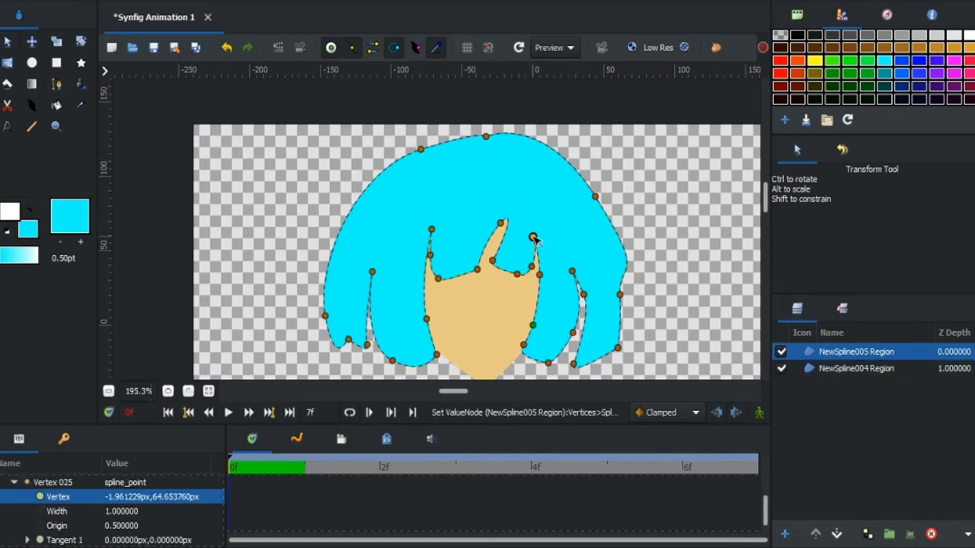
scroll(518, 267, "down", 2)
Step: Refine the face region's chin and jaw by repositioning its lower vertices, widening the left jaw outward
left_click(489, 305)
left_click(488, 311)
left_click(547, 265)
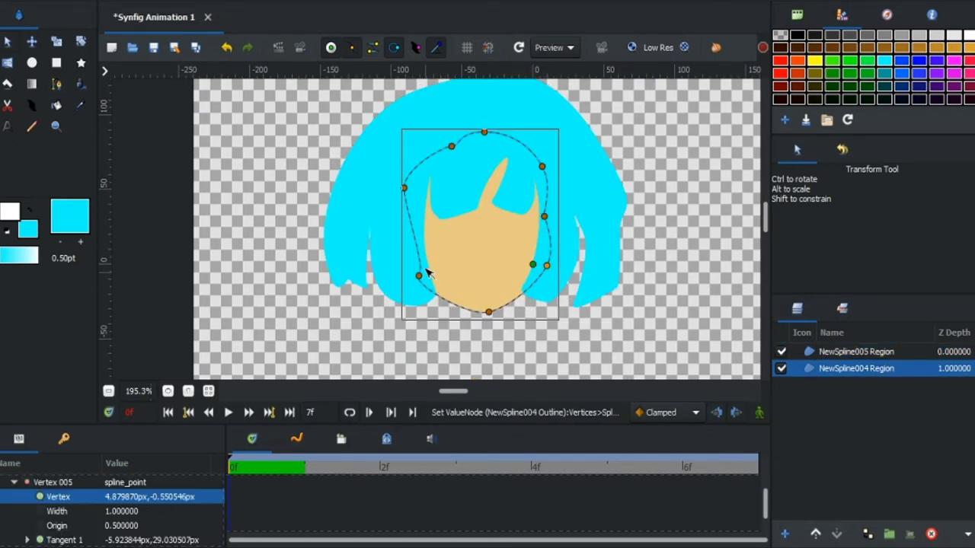
left_click_drag(421, 274, 410, 276)
scroll(412, 275, "down", 2)
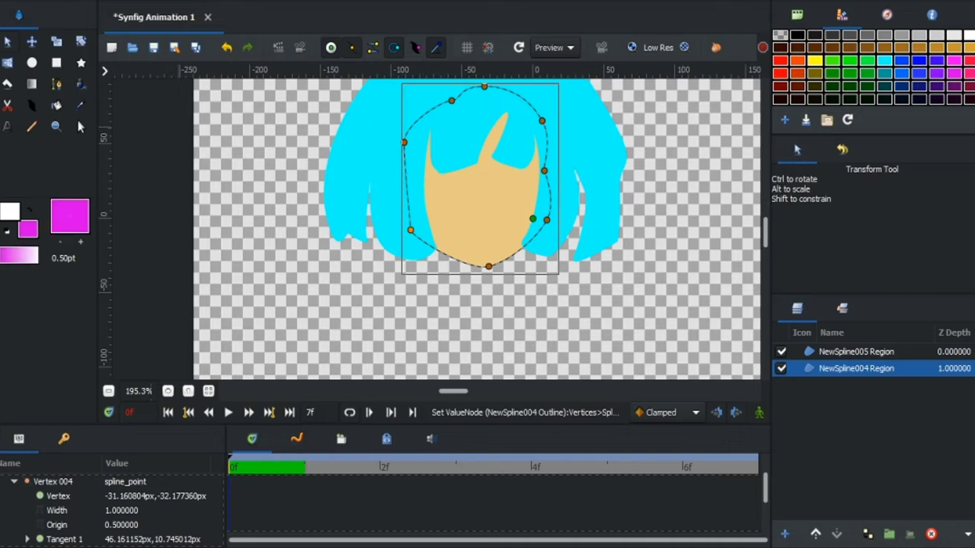
left_click(56, 84)
scroll(413, 101, "up", 2)
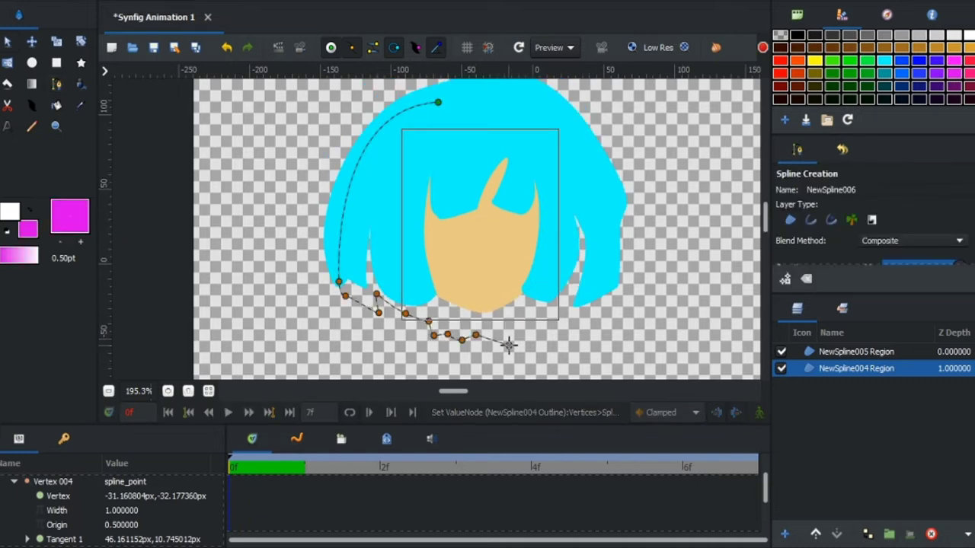
left_click(591, 319)
key("alt+a")
left_click(856, 385)
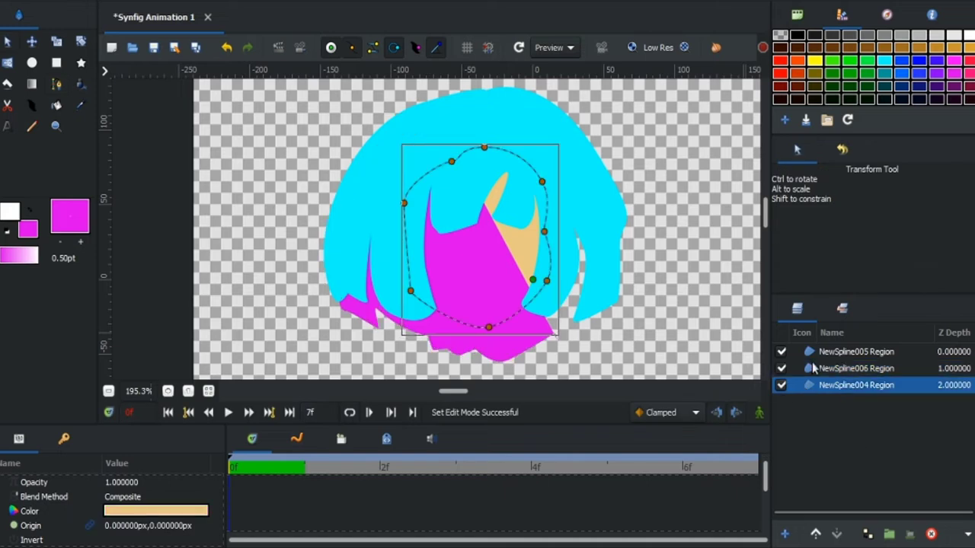
left_click(856, 368)
left_click(931, 534)
Step: Smooth the outer right edge of the cyan hair and select the face region layer
mouse_move(620, 249)
left_mouse_down()
mouse_move(638, 229)
mouse_move(625, 235)
left_mouse_up()
left_click(857, 368)
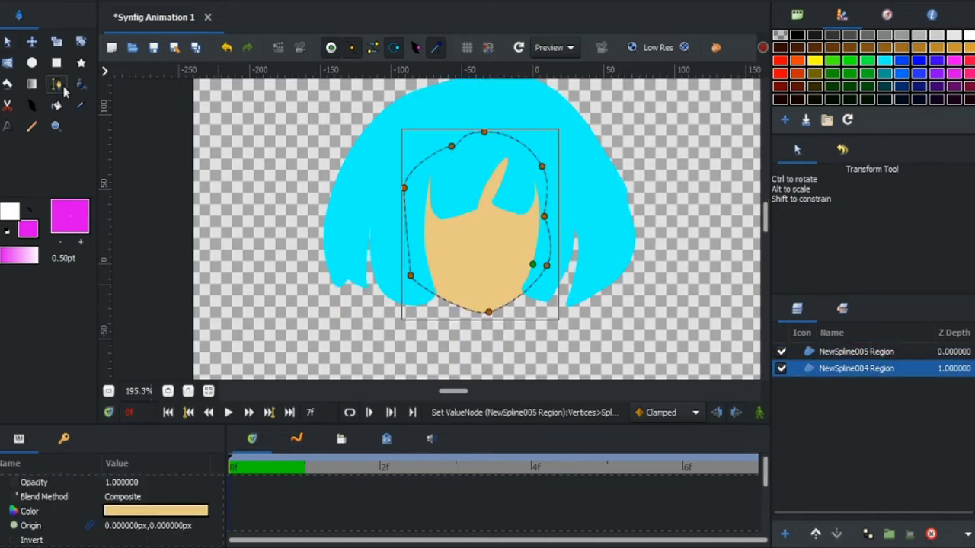
key("alt+b")
left_click(382, 151)
left_click(399, 310)
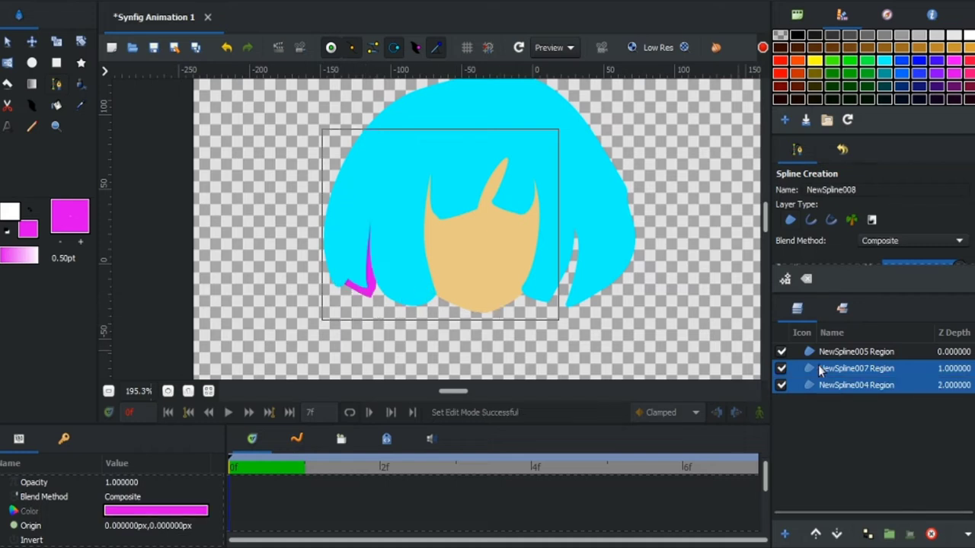
key("alt+a")
left_click(931, 534)
Step: Draw a closed magenta back-hair region with the Spline tool and lower its layer beneath the face region
left_click(56, 84)
left_click(451, 107)
left_click_drag(331, 208, 345, 233)
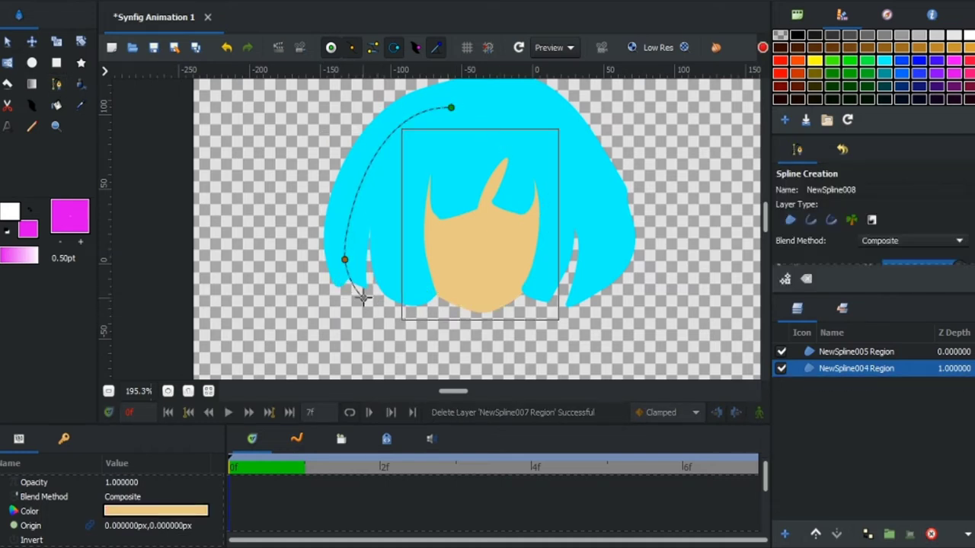
left_click(564, 122)
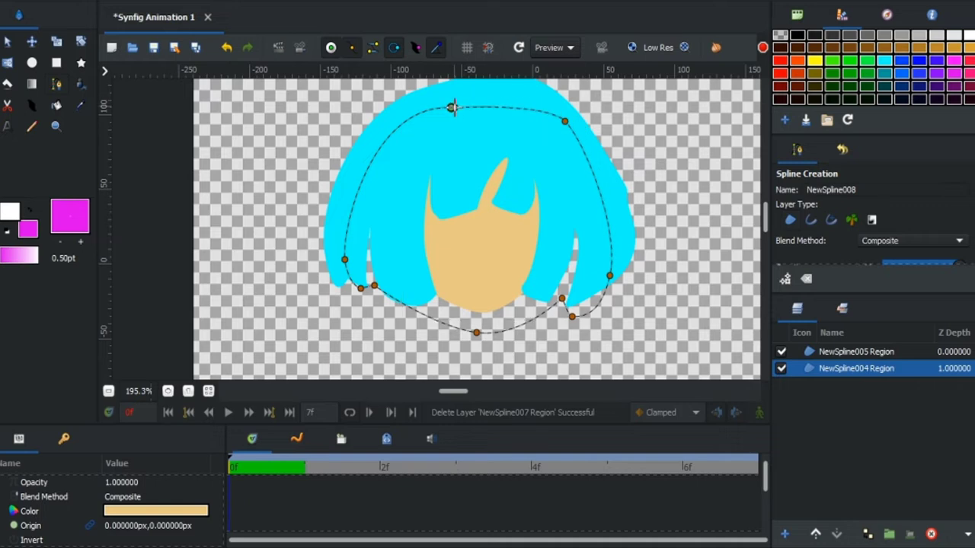
left_click(451, 107)
key("alt+a")
left_click(836, 534)
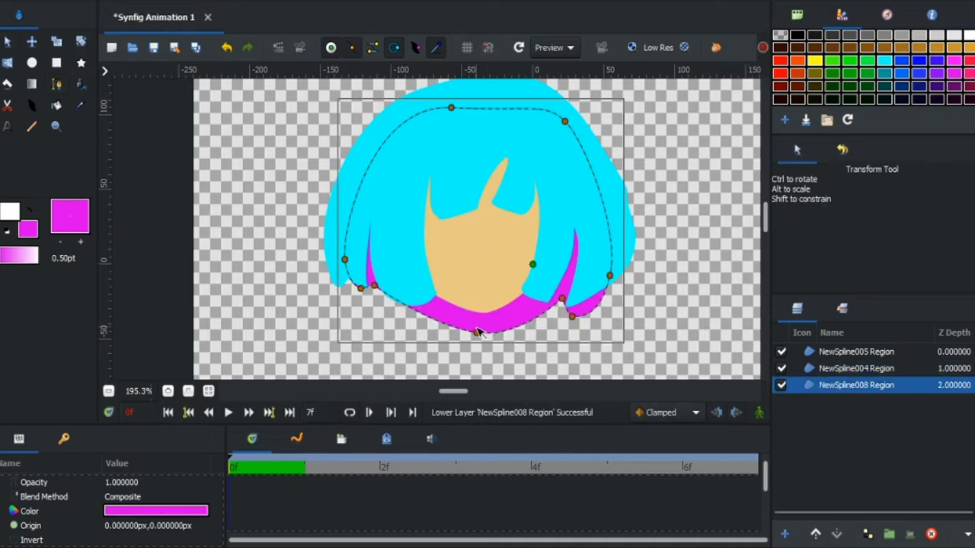
Step: Reshape the lower edge of the magenta back hair by adjusting its vertices below the chin and at both side tips
left_click_drag(476, 332, 486, 317)
left_click_drag(374, 286, 390, 300)
left_click_drag(571, 315, 585, 304)
left_click_drag(361, 290, 355, 283)
scroll(559, 249, "down", 1)
key("ctrl+shift+d")
left_click(560, 249)
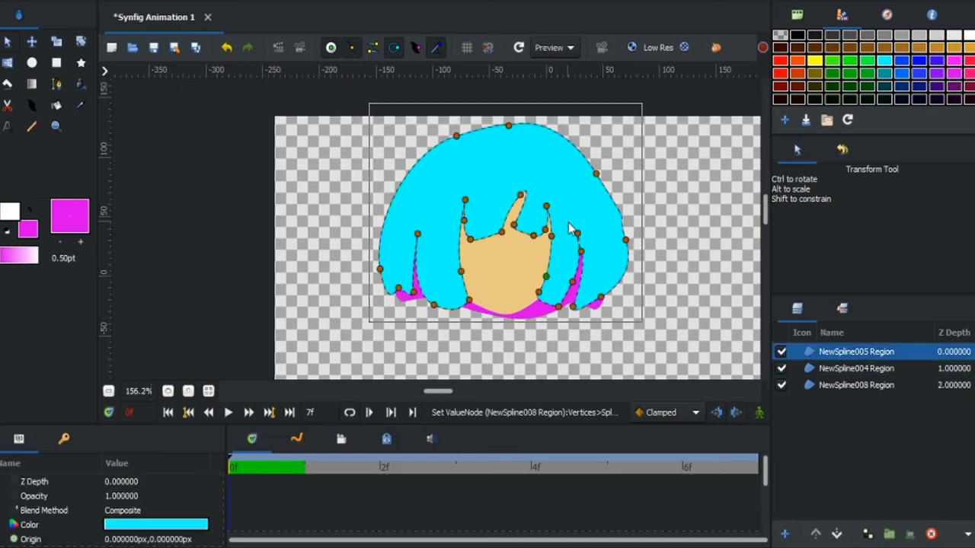
key("ctrl+shift+d")
Step: Draw a closed white eye region on the right side of the face with the Spline tool, above the face layer
scroll(497, 248, "up", 3)
left_click(498, 248)
left_click(57, 84)
left_click(535, 243)
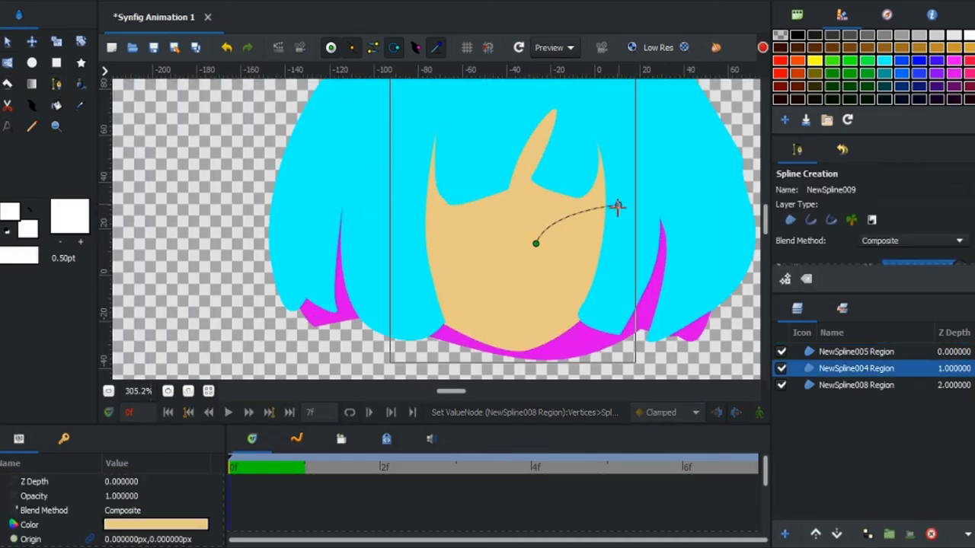
left_click(592, 209)
left_click(614, 220)
left_click(594, 246)
left_click(536, 243)
left_click(7, 42)
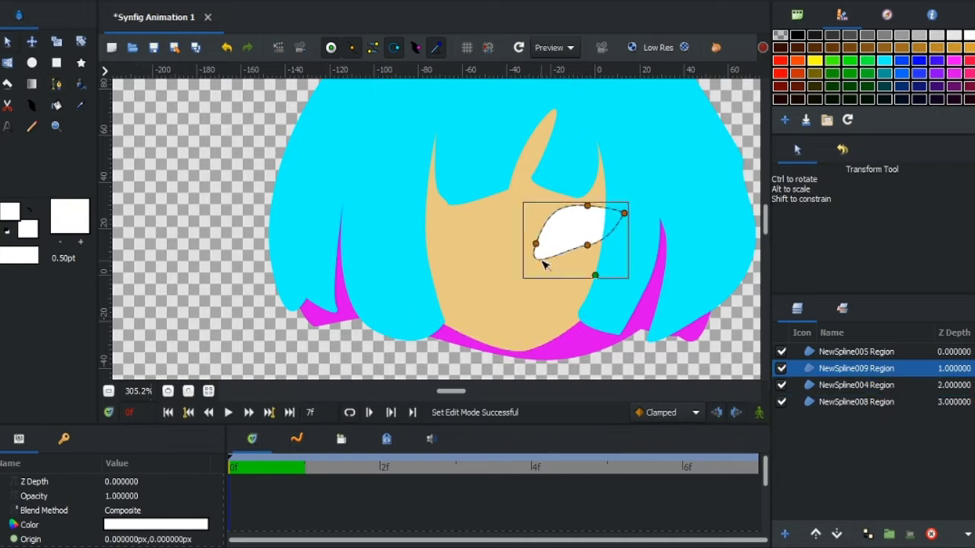
Step: Refine the right eye's outline by adjusting its lower edge, outer corner and inner corner vertices
left_click_drag(594, 246, 579, 253)
left_click_drag(614, 220, 615, 211)
left_click(537, 246)
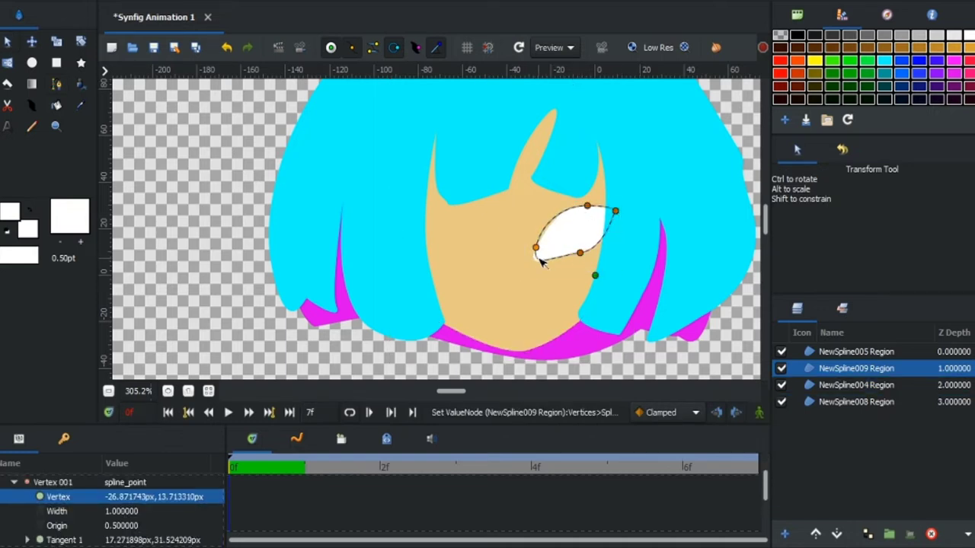
scroll(275, 188, "down", 3)
left_click(276, 188)
left_click(457, 224)
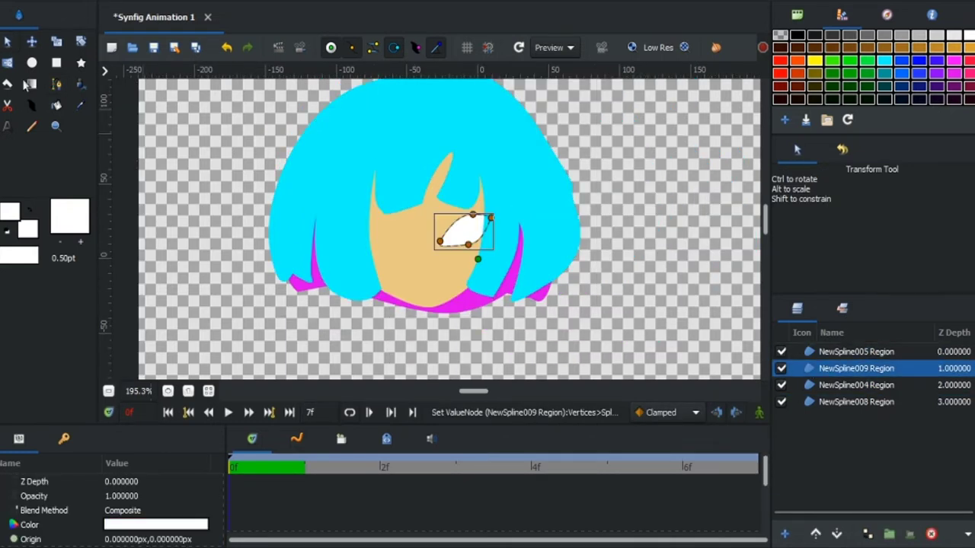
Step: Draw a matching white eye region on the left side of the face with the Spline tool
scroll(414, 243, "up", 3)
key("alt+b")
scroll(415, 243, "up", 1)
left_click(410, 253)
left_click(372, 194)
left_click(288, 190)
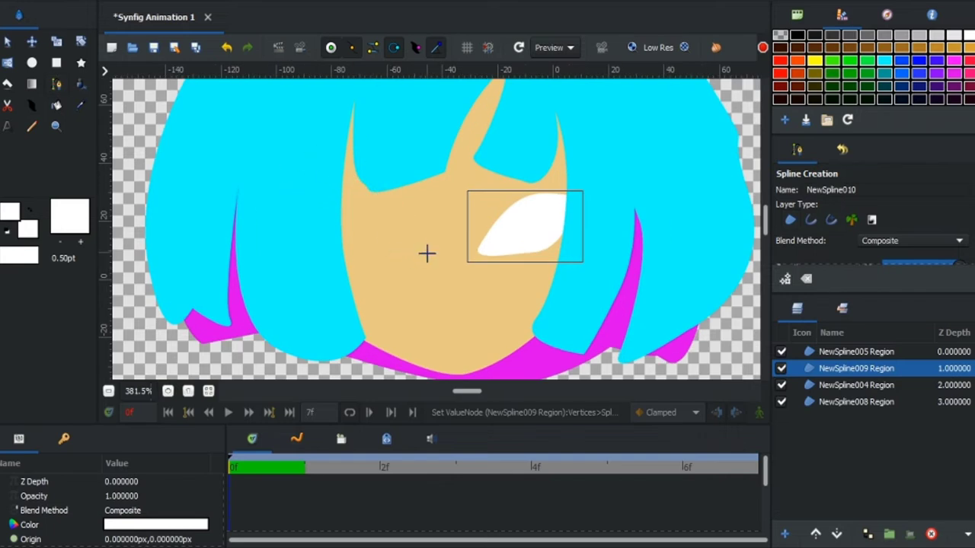
left_click(419, 254)
scroll(527, 269, "down", 2)
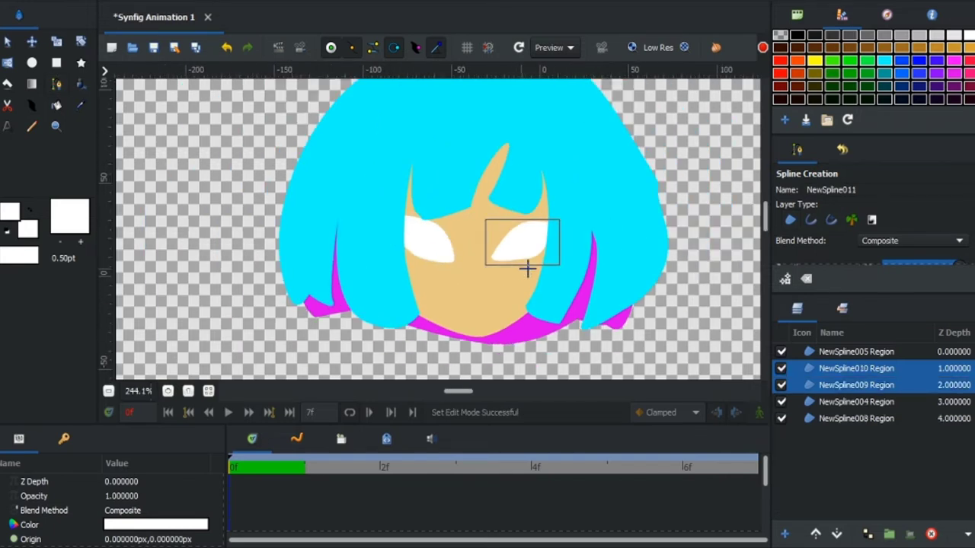
left_click(6, 46)
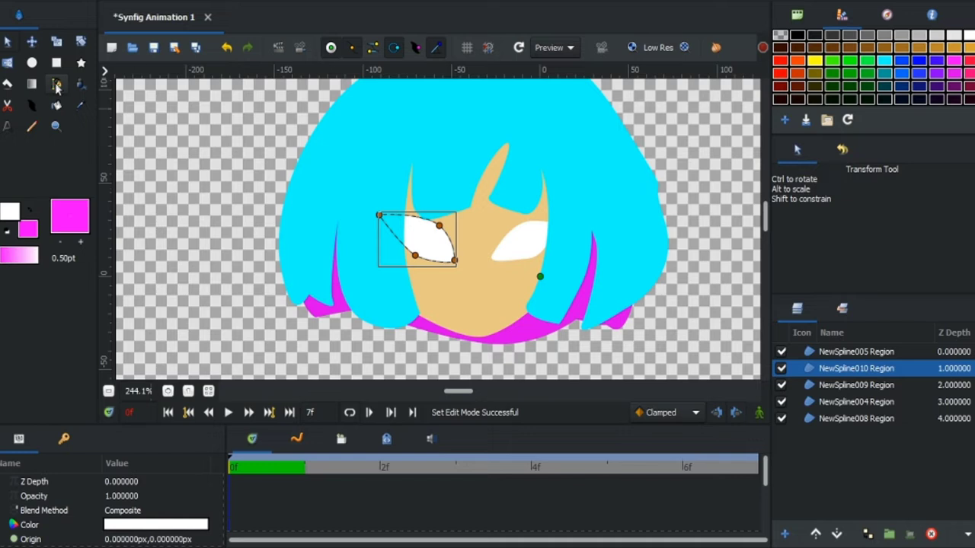
Step: Draw a magenta circle as the iris over the left eye
left_click(32, 64)
left_click_drag(431, 231, 455, 230)
key("alt+a")
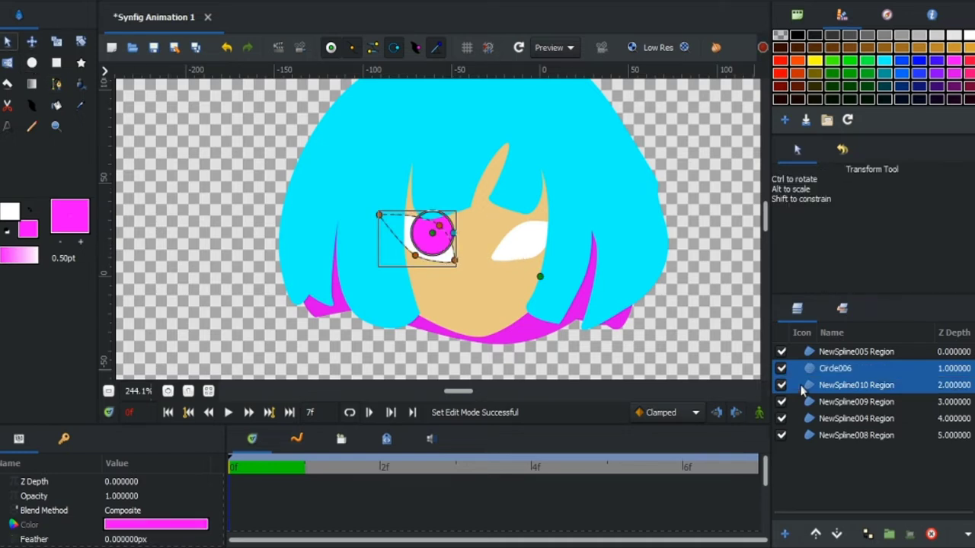
Step: Group the iris circle with the left eye region, set the circle's blend method to Onto and position it inside the eye
left_click(889, 534)
left_click(432, 232)
left_click(122, 511)
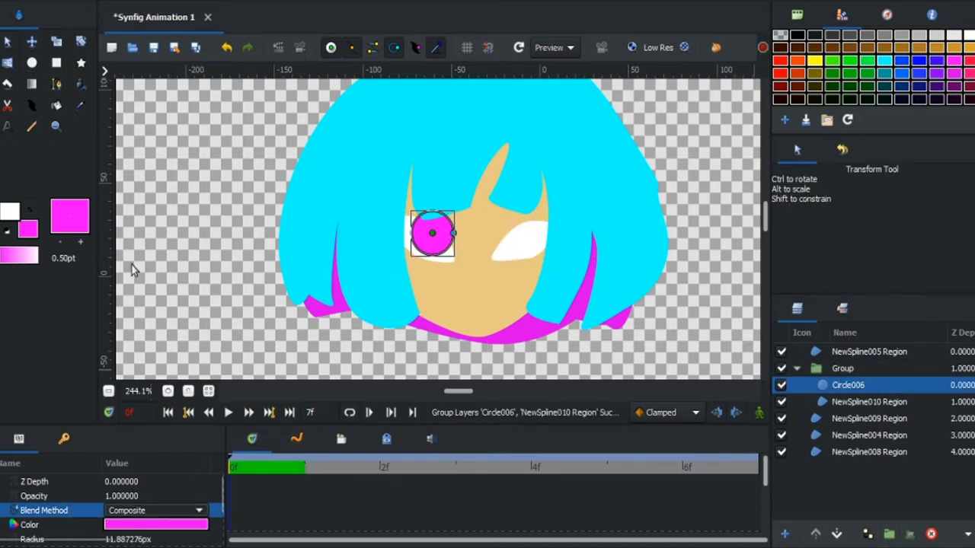
left_click(130, 269)
left_click_drag(432, 233, 423, 231)
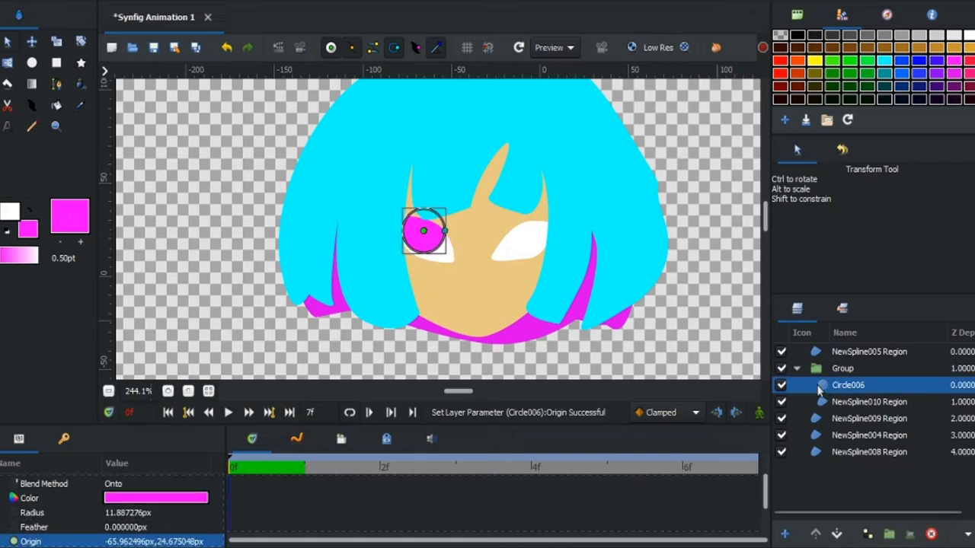
Step: Duplicate the iris circle, move the copy onto the right eye and group it with that eye's white region
left_click_drag(819, 390, 830, 425)
left_click_drag(423, 231, 518, 233)
left_click(830, 435, "ctrl")
left_click(888, 534)
left_click(524, 232)
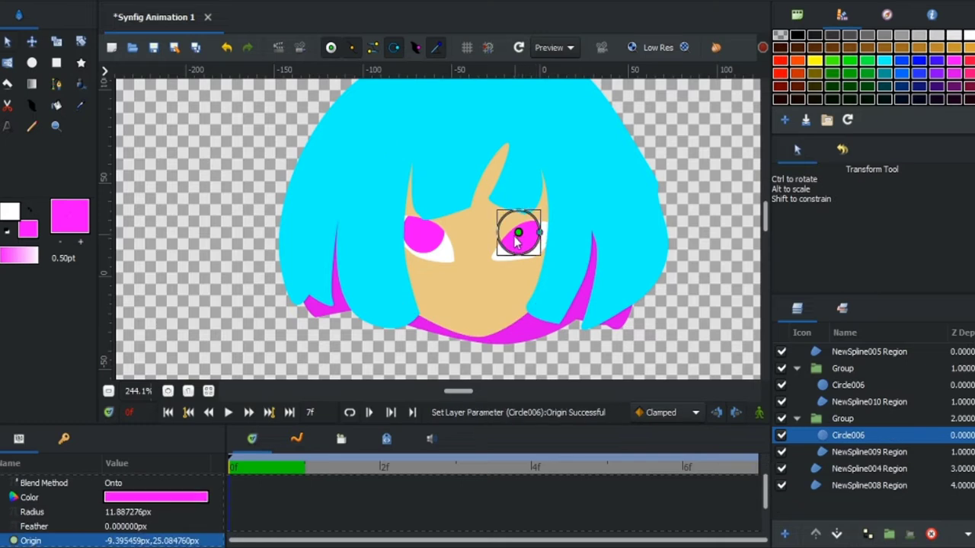
key("ctrl+shift+d")
scroll(438, 225, "up", 1)
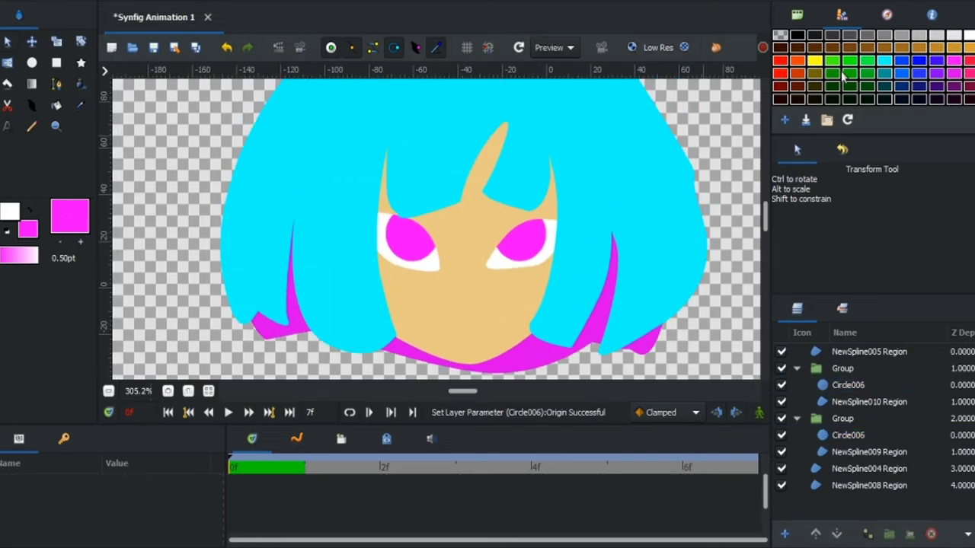
Step: Draw magenta eyebrow regions above both eyes with the Spline tool, partly tucked under the fringe
left_click(826, 368)
key("alt+b")
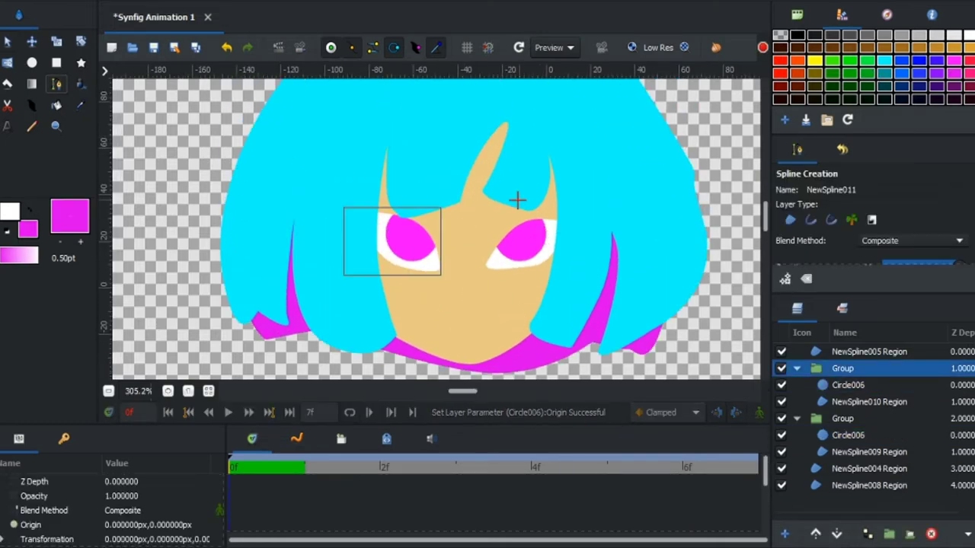
scroll(518, 200, "up", 2)
left_click_drag(475, 230, 518, 178)
left_click(475, 230)
scroll(409, 219, "down", 5)
scroll(409, 219, "up", 3)
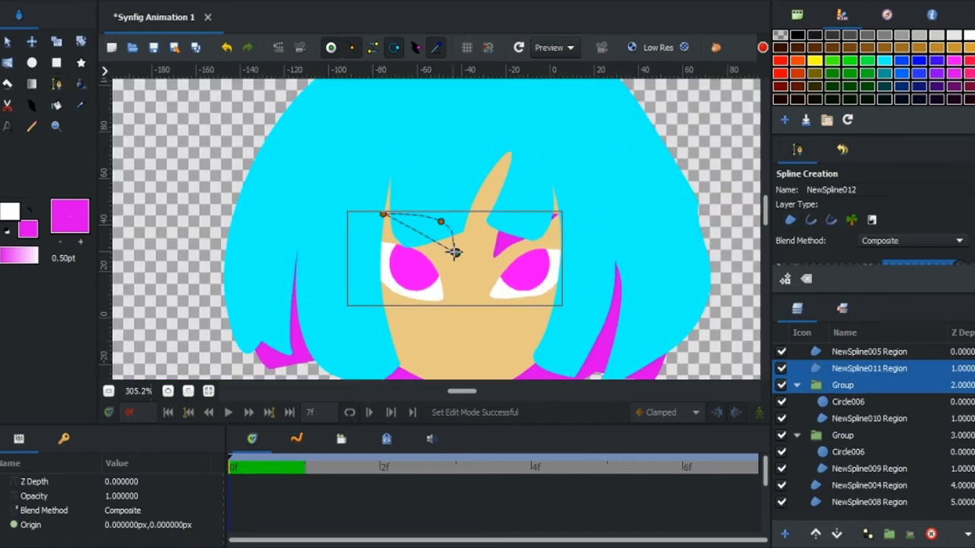
key("alt+a")
Step: Reshape the right eyebrow by moving its upper and inner vertices
left_click_drag(441, 224, 516, 224)
scroll(487, 255, "down", 2)
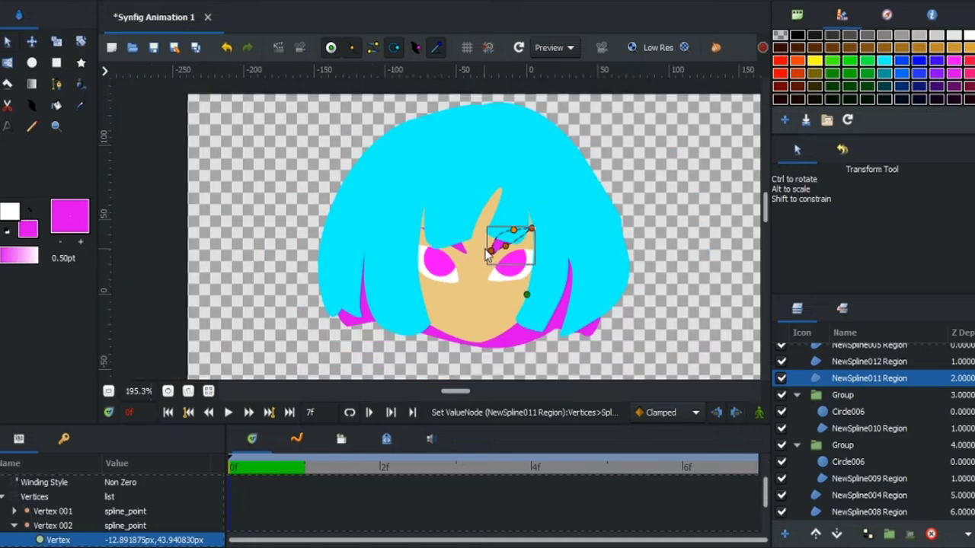
left_click(487, 255)
Step: Draw a red upper-lip region above the chin with the Spline tool and recolour it pink with the Fill tool
scroll(459, 372, "up", 2)
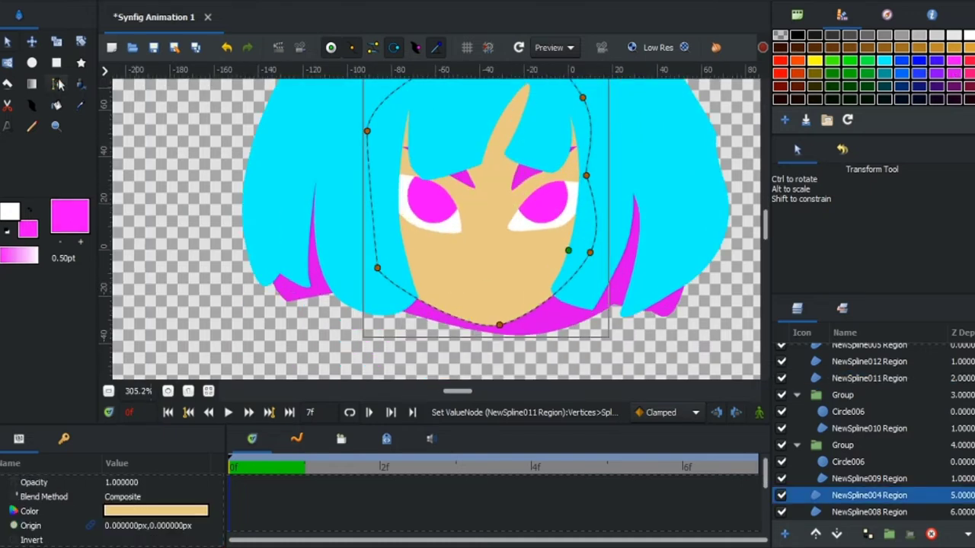
key("alt+b")
scroll(448, 274, "up", 2)
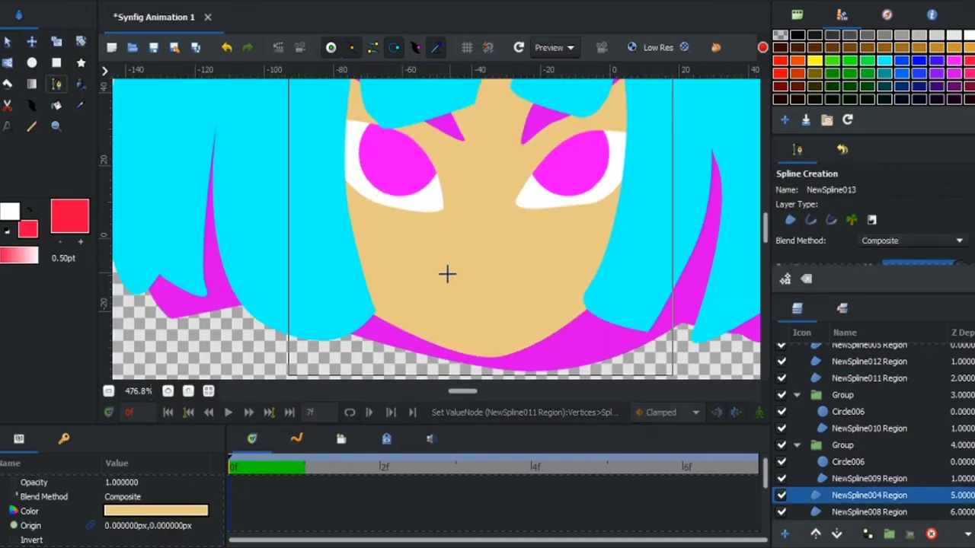
left_click(447, 292)
scroll(505, 188, "down", 2)
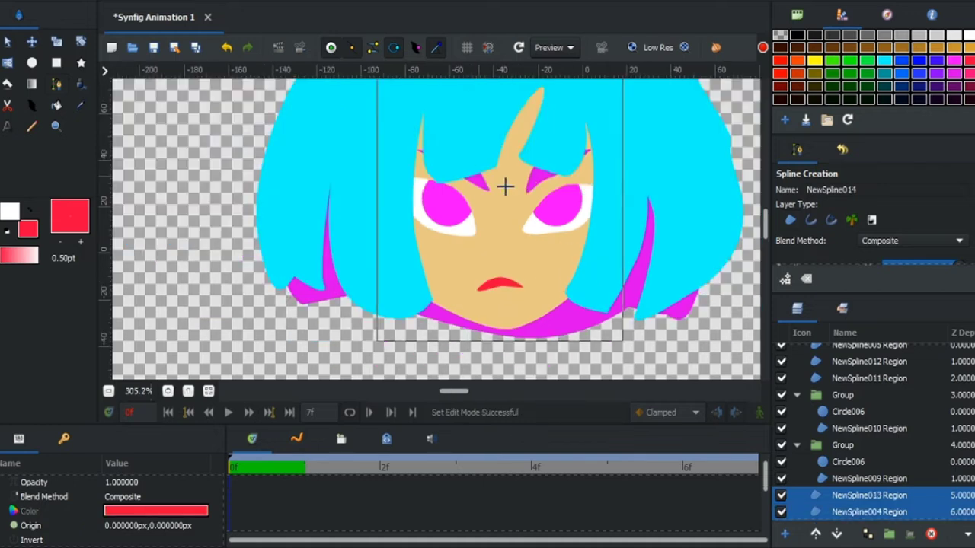
left_click(57, 105)
key("alt+a")
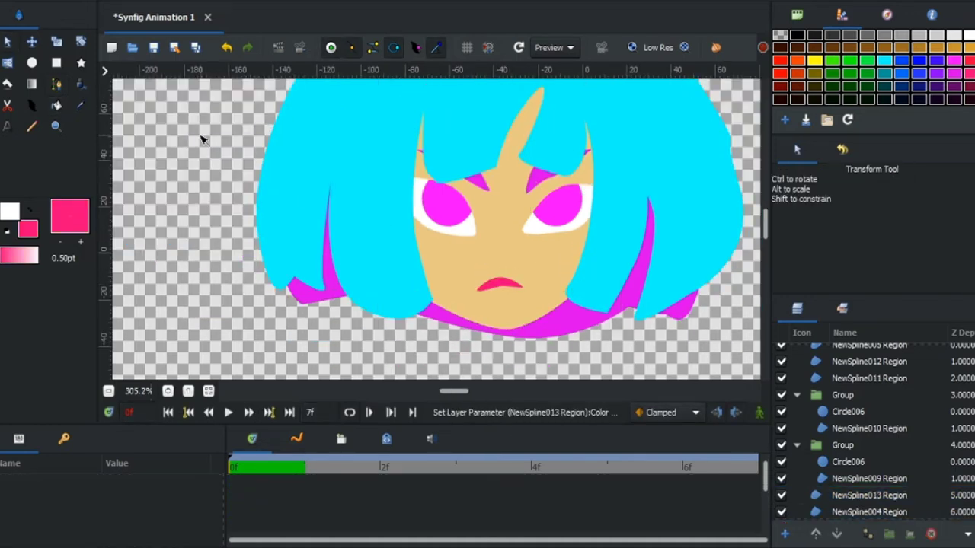
Step: Reshape the pink upper lip by pulling in its corners and flattening its lower edge
left_click(501, 287)
left_click_drag(524, 276, 484, 296)
left_click(239, 276)
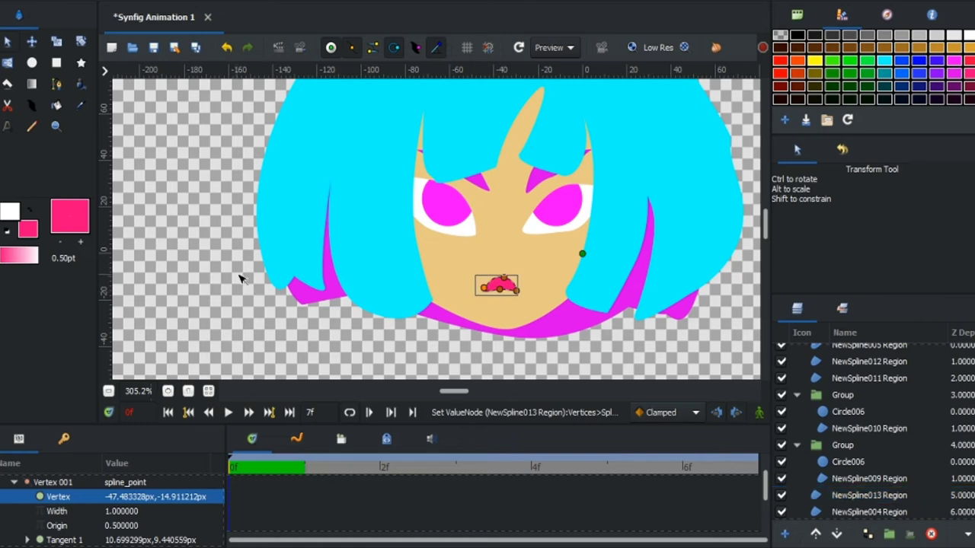
left_click(488, 294)
scroll(488, 294, "up", 5)
left_click(453, 270)
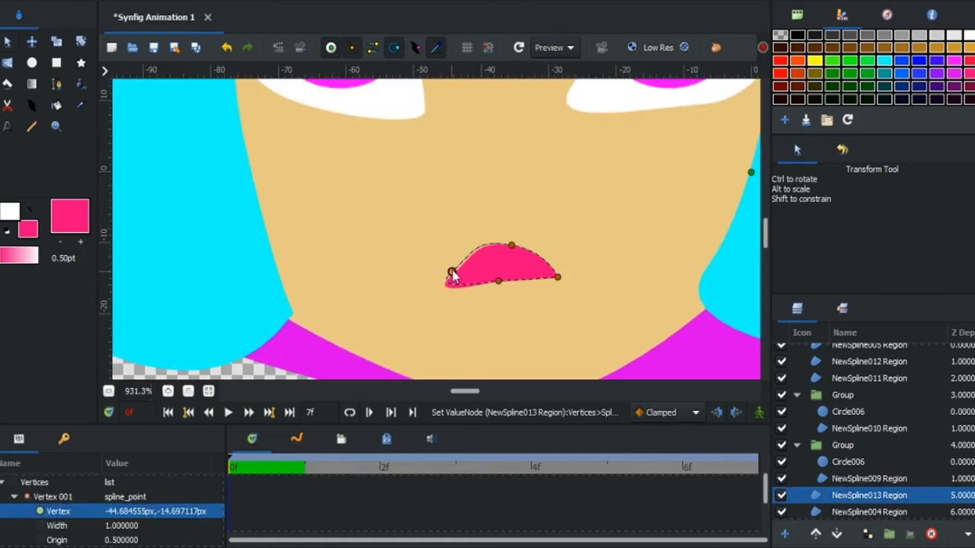
left_click_drag(452, 270, 457, 275)
left_click_drag(499, 281, 503, 277)
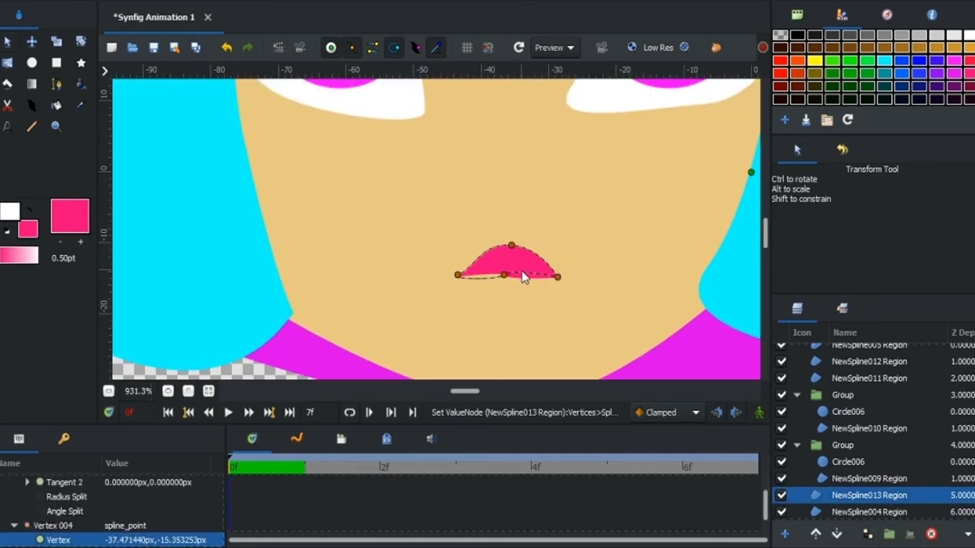
Step: Draw a lower-lip region directly beneath the pink upper lip with the Spline tool and recolour it red with the Fill tool
scroll(522, 277, "down", 7)
left_click(678, 232)
scroll(499, 318, "up", 5)
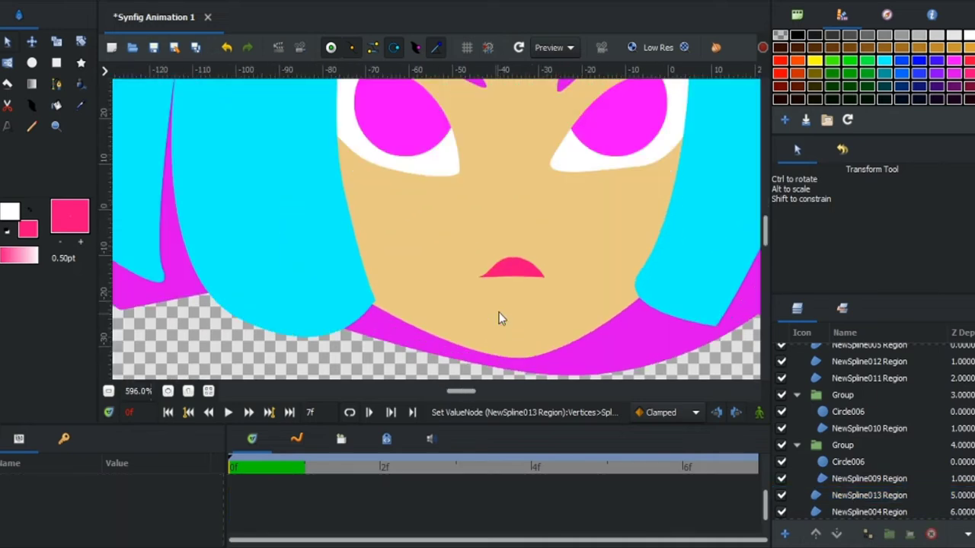
key("b")
scroll(511, 289, "up", 2)
left_click(468, 267)
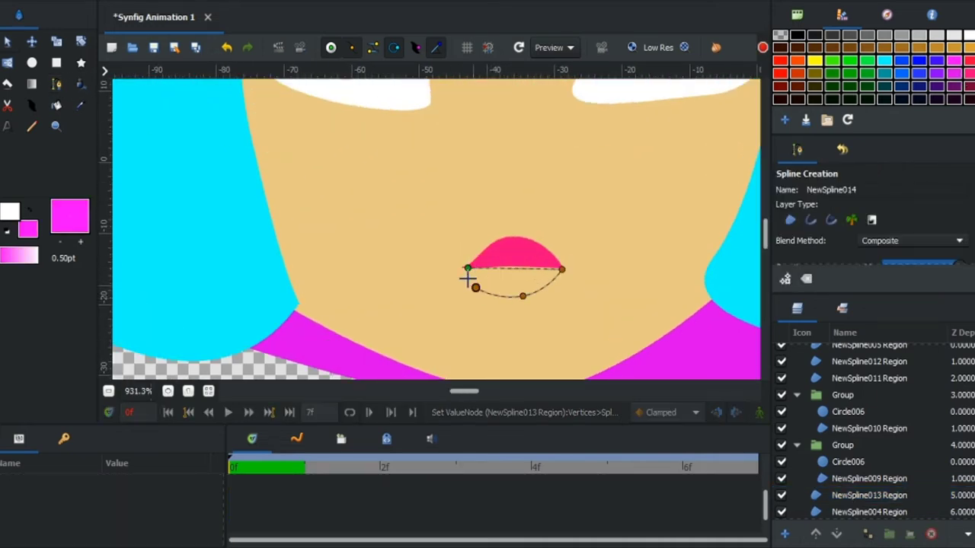
left_click(468, 268)
scroll(350, 276, "down", 4)
scroll(457, 229, "up", 1)
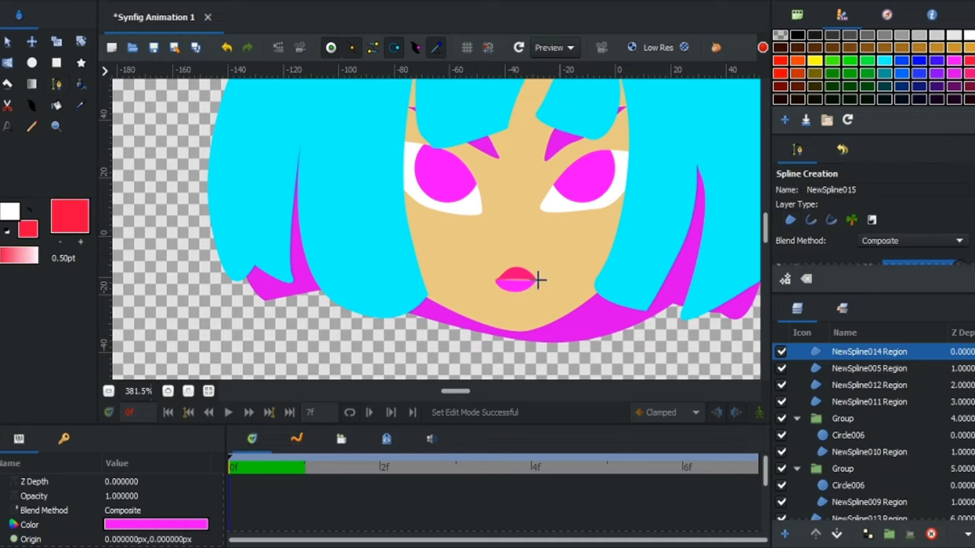
key("f")
left_click(510, 281)
Step: Adjust the pink upper lip's vertices so its lower edge meets the red lower lip
key("a")
left_click(514, 273)
scroll(503, 305, "down", 3)
scroll(500, 263, "up", 5)
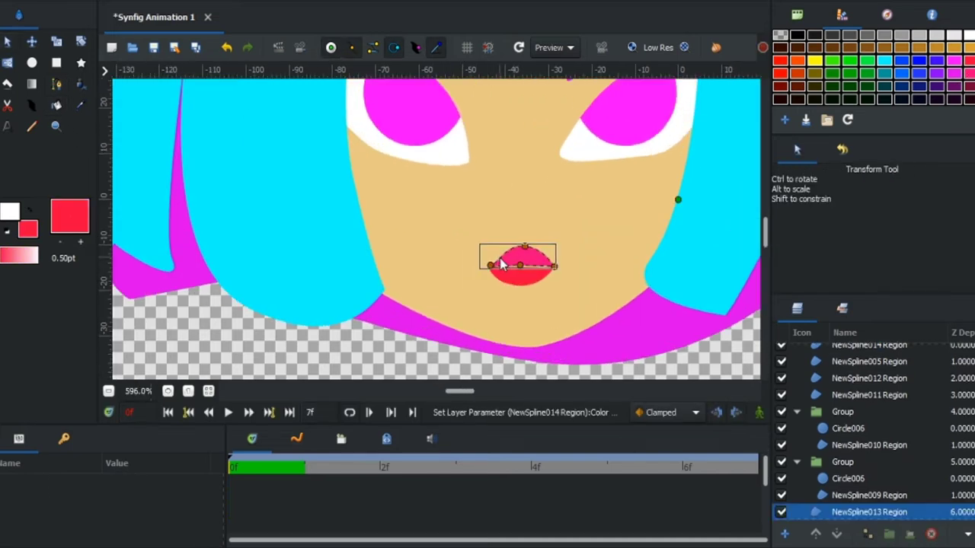
left_click(500, 263)
scroll(357, 326, "down", 5)
Step: Pick the face's skin colour and draw a neck and shoulders region below the head with the Spline tool
left_click(496, 256)
scroll(495, 256, "up", 1)
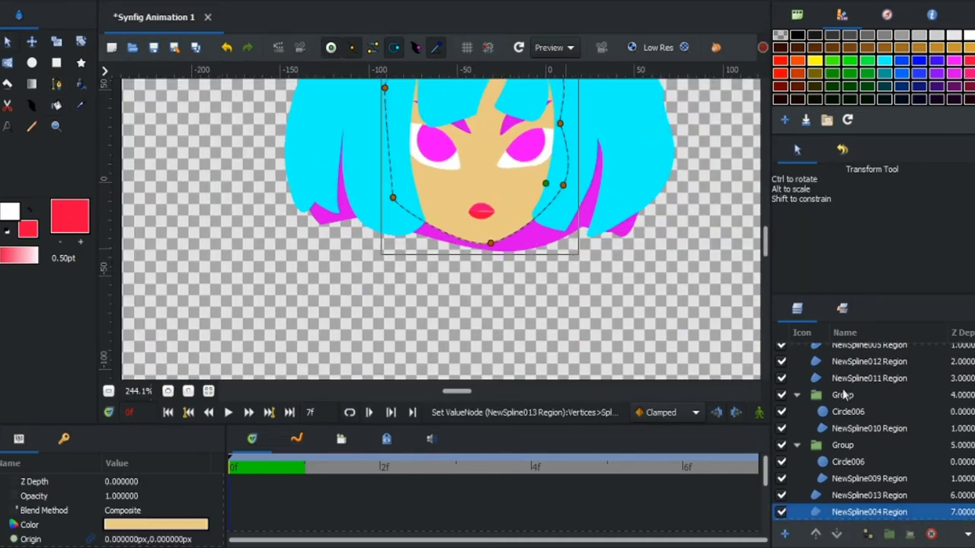
scroll(844, 395, "down", 1)
key("e")
left_click(29, 214)
key("b")
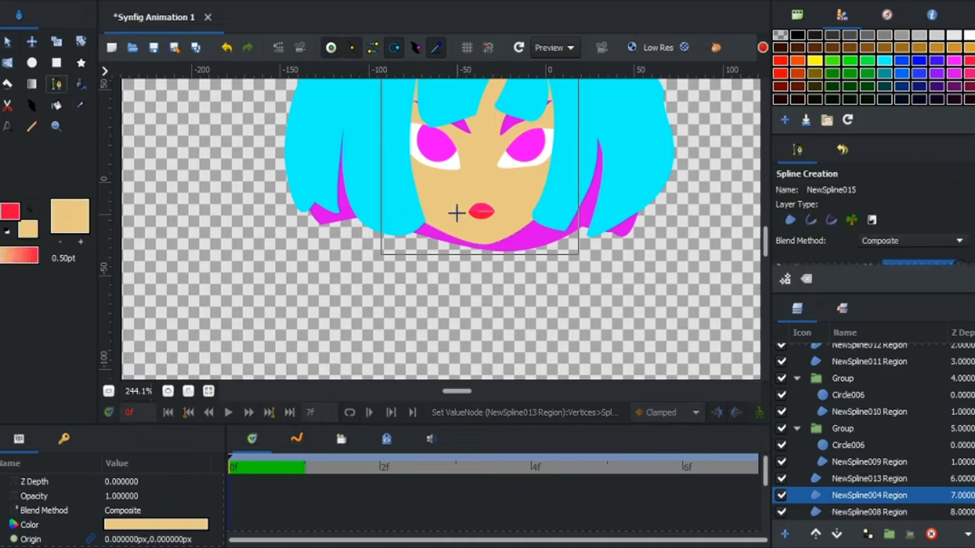
scroll(456, 282, "down", 2)
left_click(450, 217)
left_click_drag(387, 226, 378, 289)
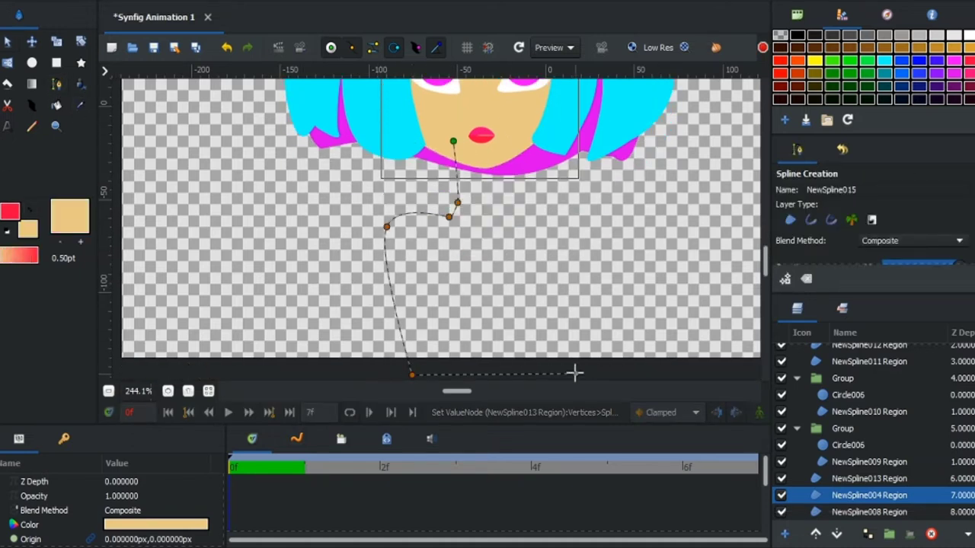
key("a")
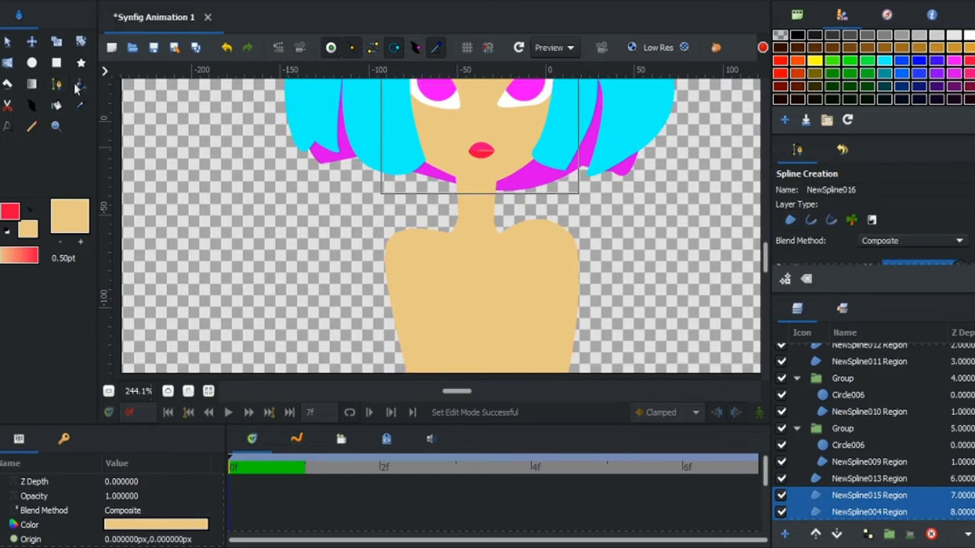
Step: Reshape the neck region by moving the vertices at the base of the neck
left_click(827, 481)
key("Down")
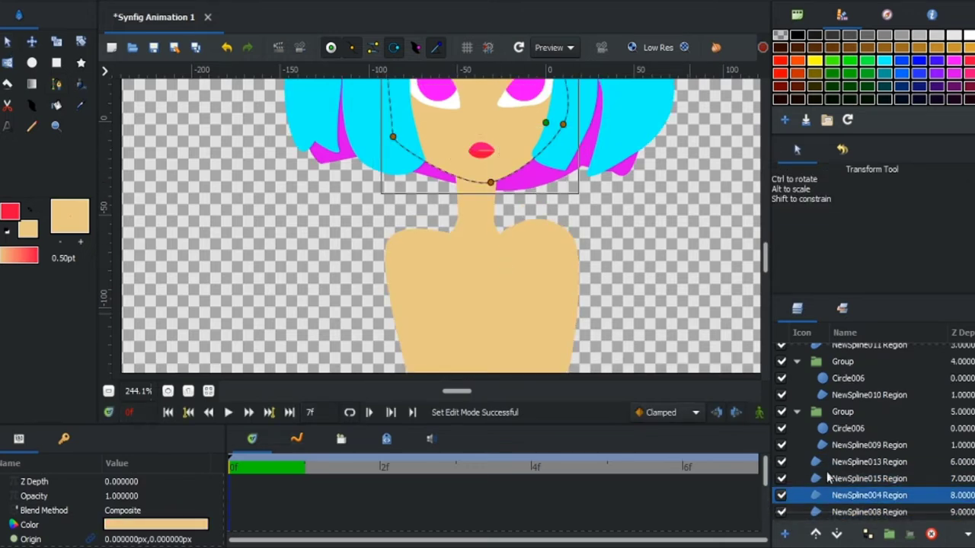
left_click(491, 222)
left_click_drag(496, 238, 491, 230)
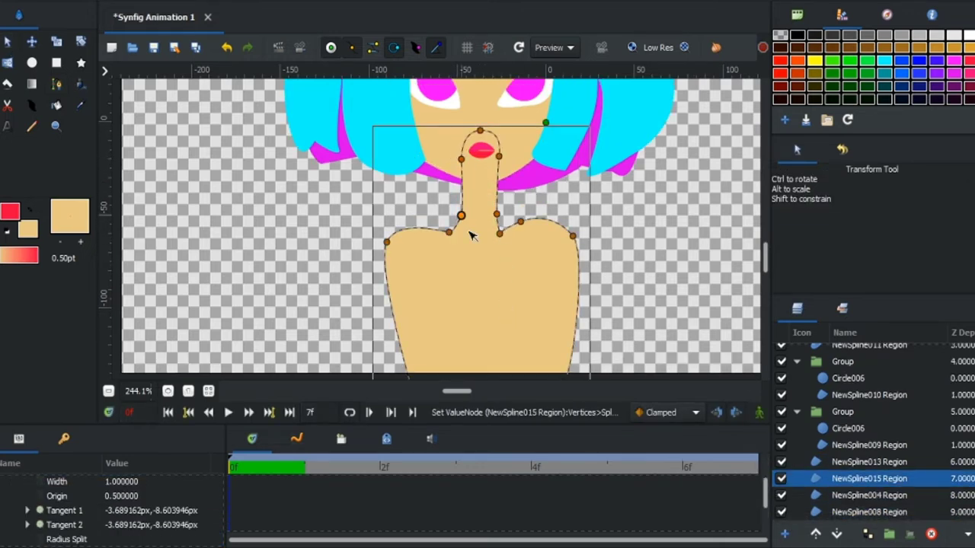
left_click(586, 262)
scroll(586, 262, "down", 2)
scroll(479, 274, "up", 1)
Step: Narrow the shoulders by moving the outer shoulder vertices inward and smoothing the vertices beside the neck
left_click(466, 286)
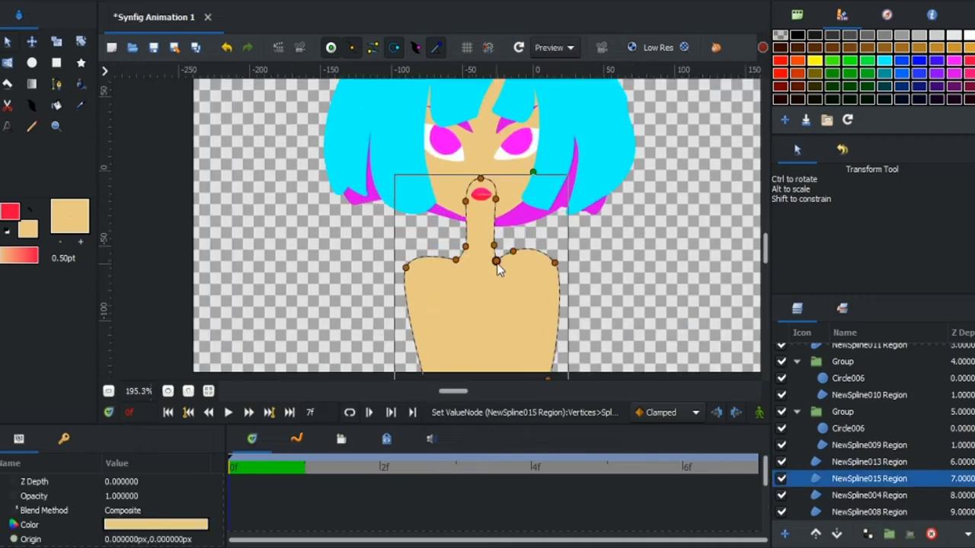
left_click(555, 263)
left_click(415, 263)
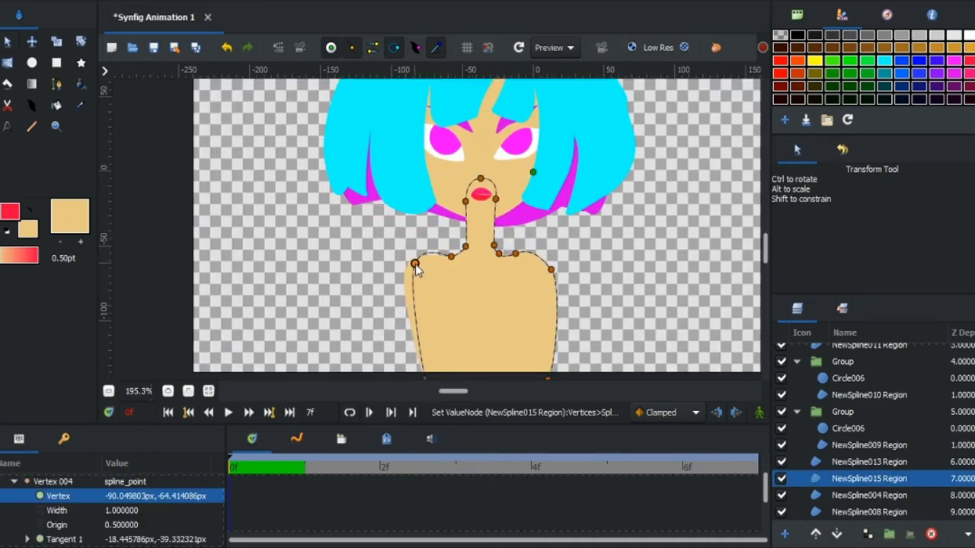
left_click(341, 257)
scroll(554, 280, "up", 1)
scroll(554, 286, "down", 2)
left_click(555, 280)
scroll(622, 239, "up", 1)
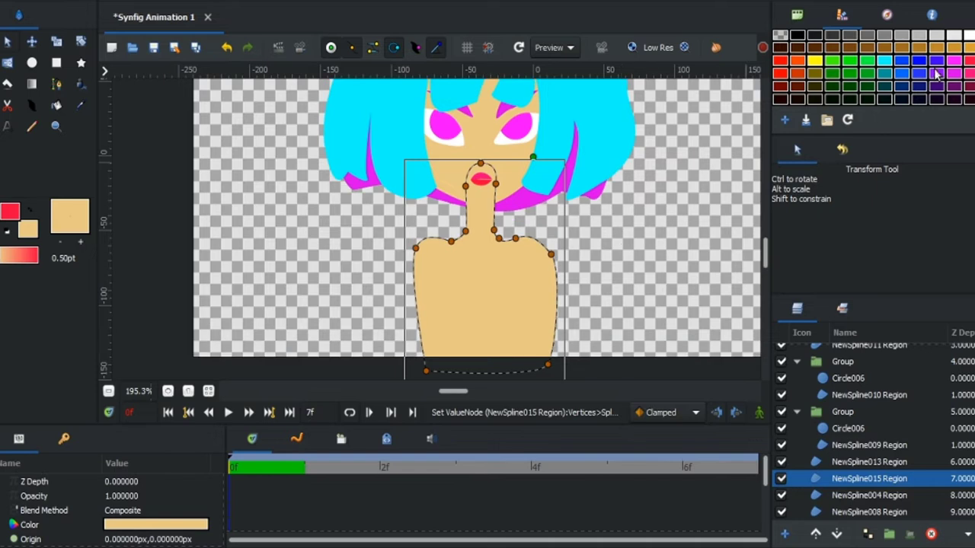
Step: Draw a magenta strapless top over the torso with the Spline tool and raise its upper corners to form the neckline
left_click(952, 73)
key("b")
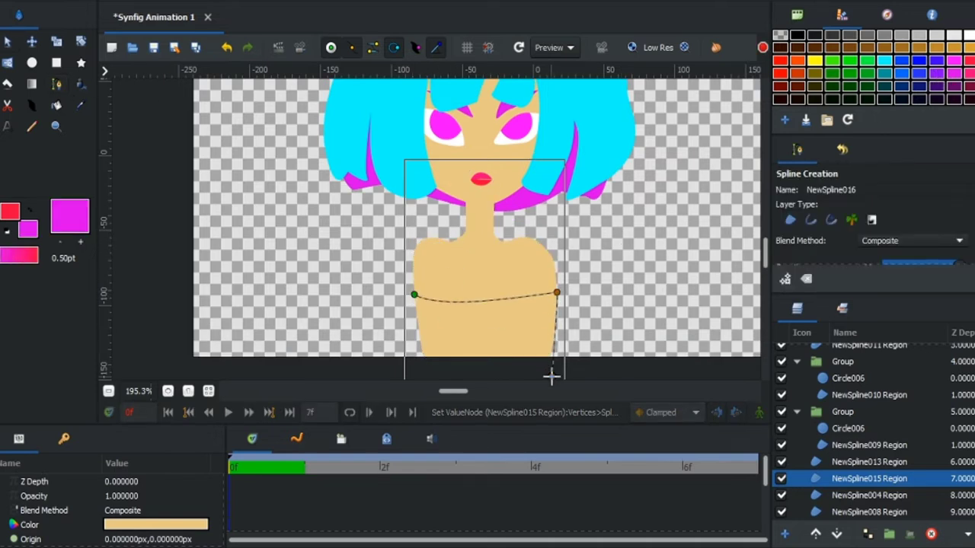
key("a")
left_click_drag(413, 294, 421, 278)
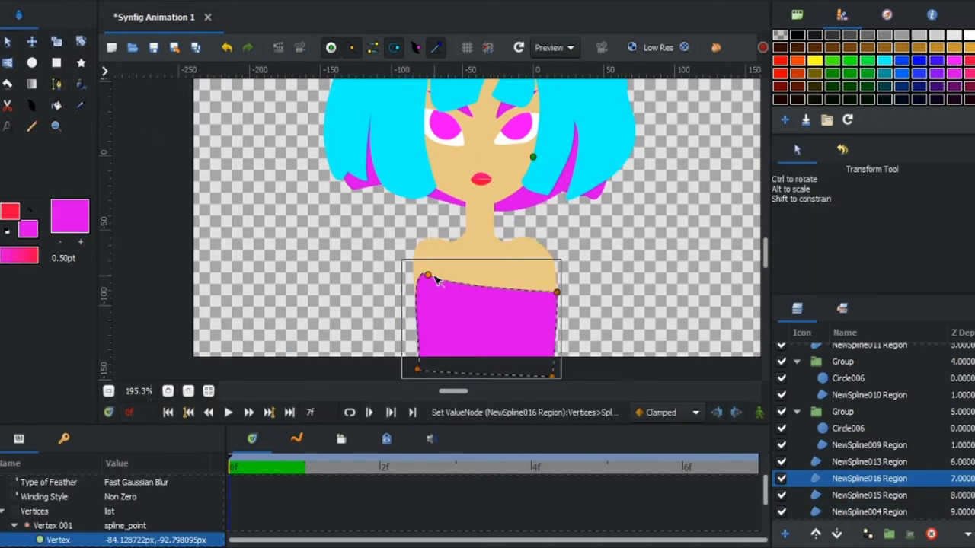
left_click_drag(557, 293, 550, 280)
left_click(421, 278)
left_click(429, 282)
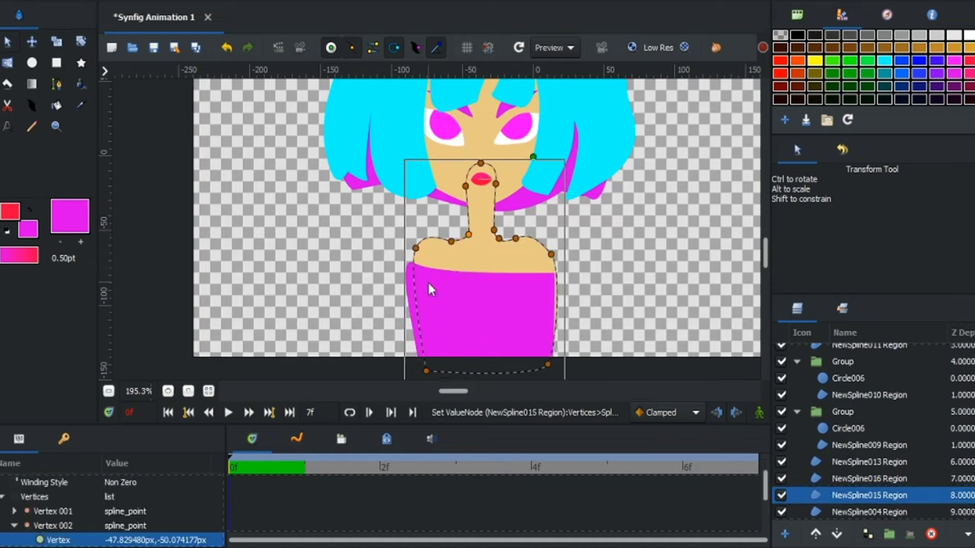
Step: Put the cyan hair region into its own group and select the region inside it
scroll(466, 296, "down", 2)
scroll(448, 290, "up", 2)
left_click(457, 244)
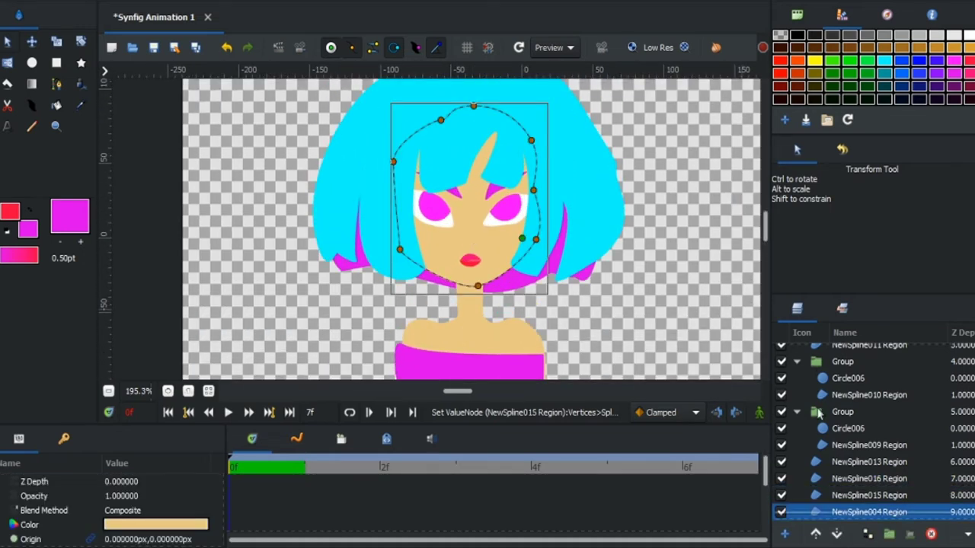
scroll(811, 456, "up", 1)
left_click(594, 211)
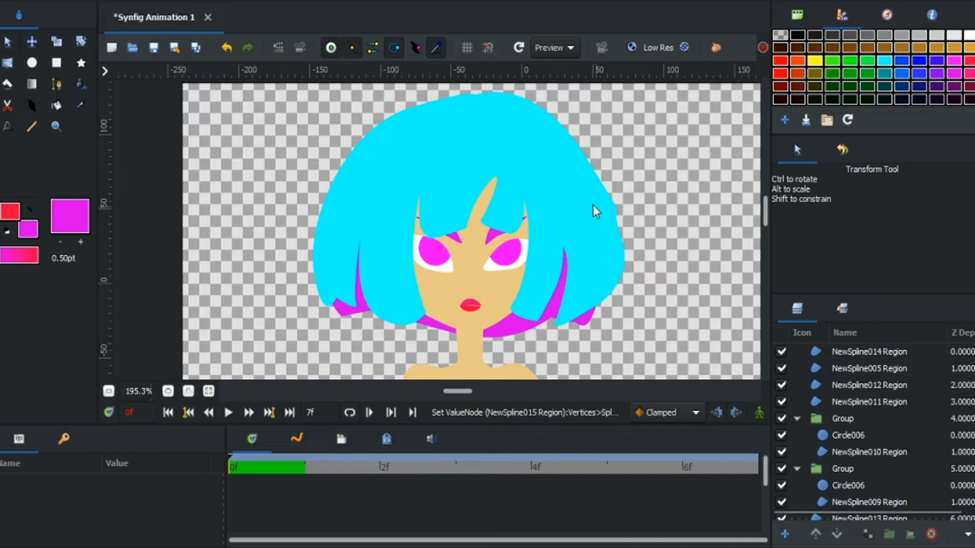
left_click(888, 533)
left_click(797, 352)
left_click(869, 368)
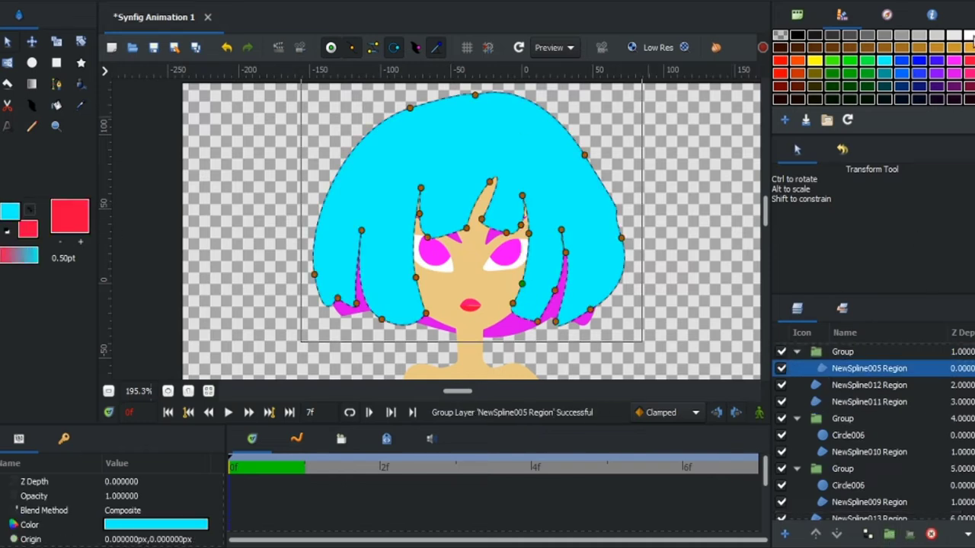
Step: Set the two drawing colours to cyan and white for the hair gradient
left_click(955, 74)
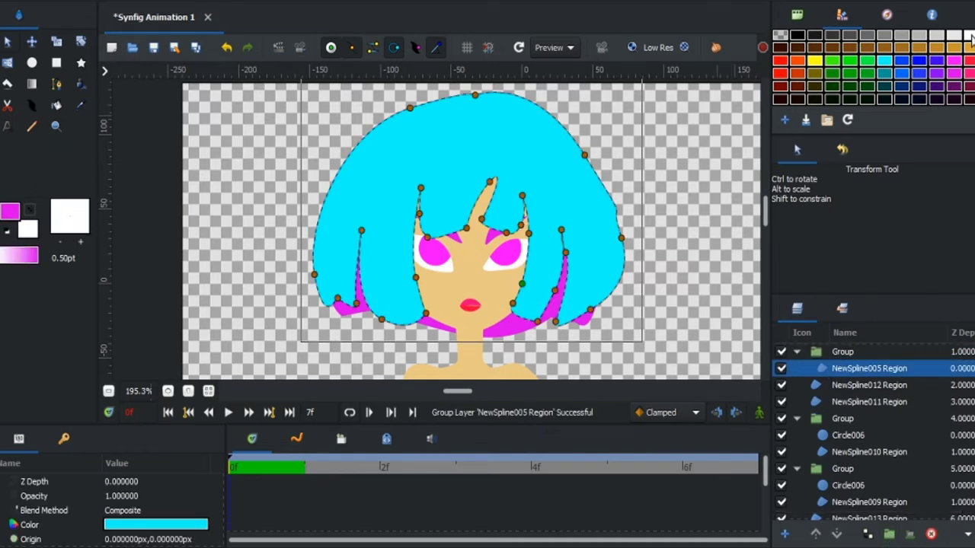
left_click(31, 212)
left_click(888, 62)
Step: Try two cyan-to-white linear gradients across the hair and undo each one
left_click(31, 84)
left_click_drag(510, 118, 503, 183)
key("ctrl+z")
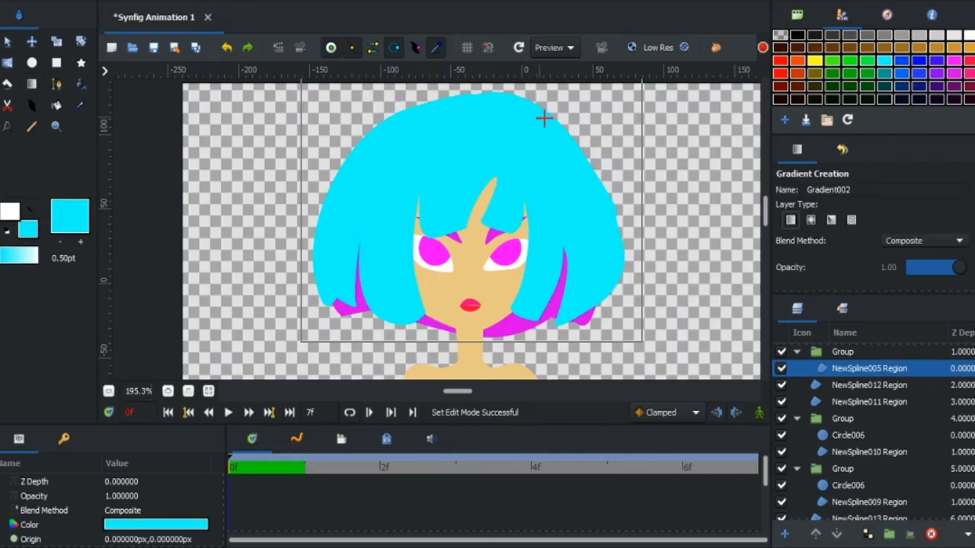
left_click_drag(544, 118, 713, 281)
key("ctrl+z")
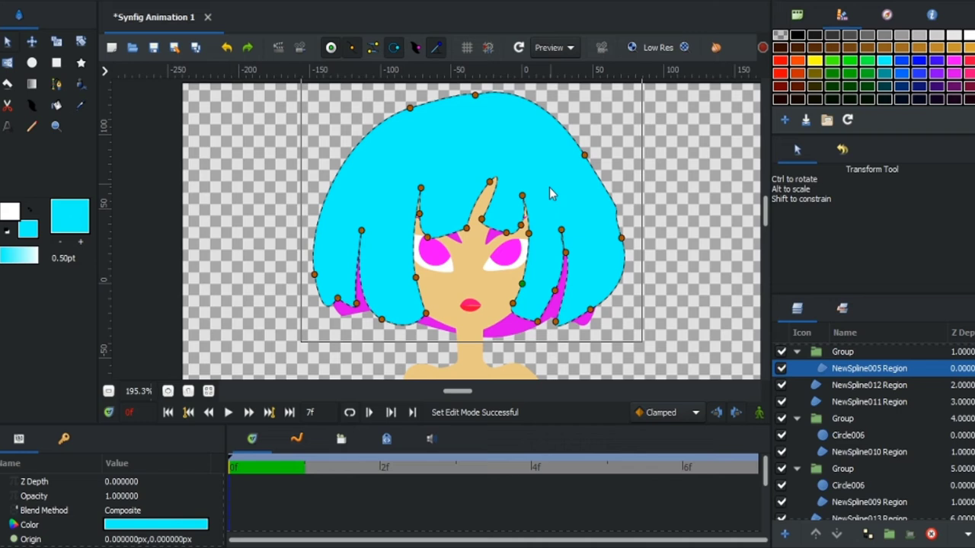
Step: Draw a cyan-to-white linear gradient toward the upper part of the hair and change its blend method to confine it to the hair
left_click(55, 107)
left_click_drag(530, 183, 557, 118)
key("alt+a")
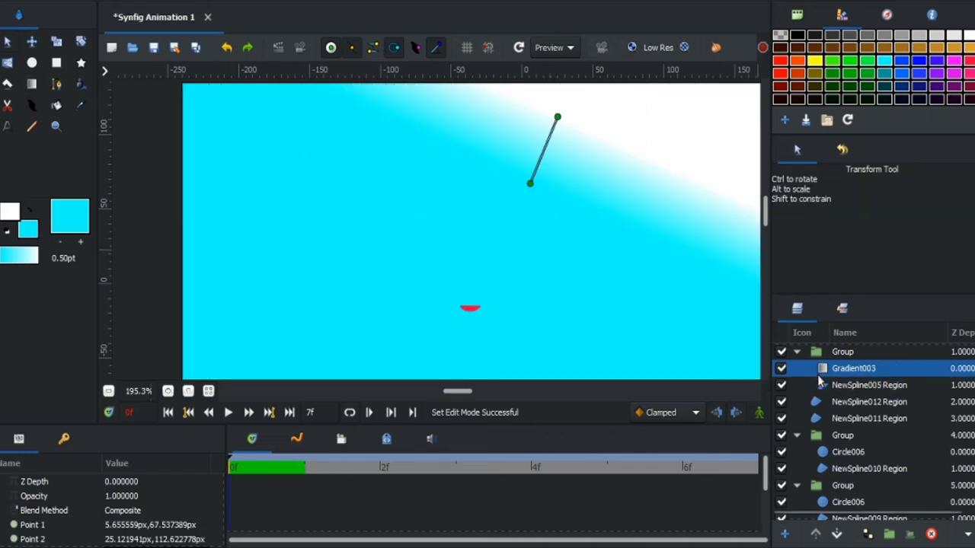
left_click(133, 511)
left_click(122, 541)
Step: Extend the hair gradient by moving its cyan end point down and adjust the hair outline's vertices
left_click_drag(530, 183, 560, 248)
scroll(581, 301, "down", 2)
scroll(577, 303, "down", 1)
key("ctrl+shift+d")
scroll(575, 307, "up", 2)
left_click(544, 262)
scroll(552, 288, "down", 3)
key("ctrl+shift+d")
scroll(551, 284, "up", 1)
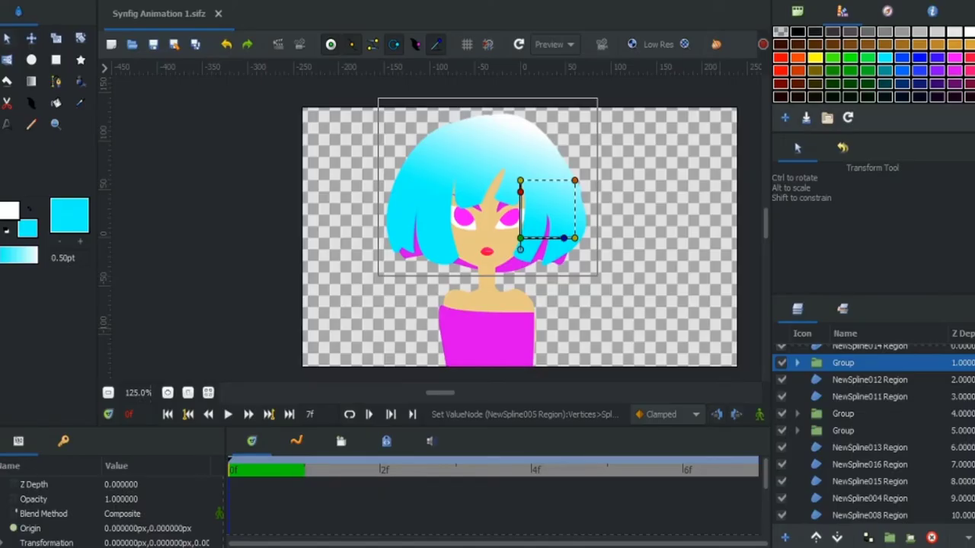
Step: Select all the character's layers, from the lower lip to the back hair, and group them
scroll(608, 223, "down", 1)
scroll(806, 354, "up", 1)
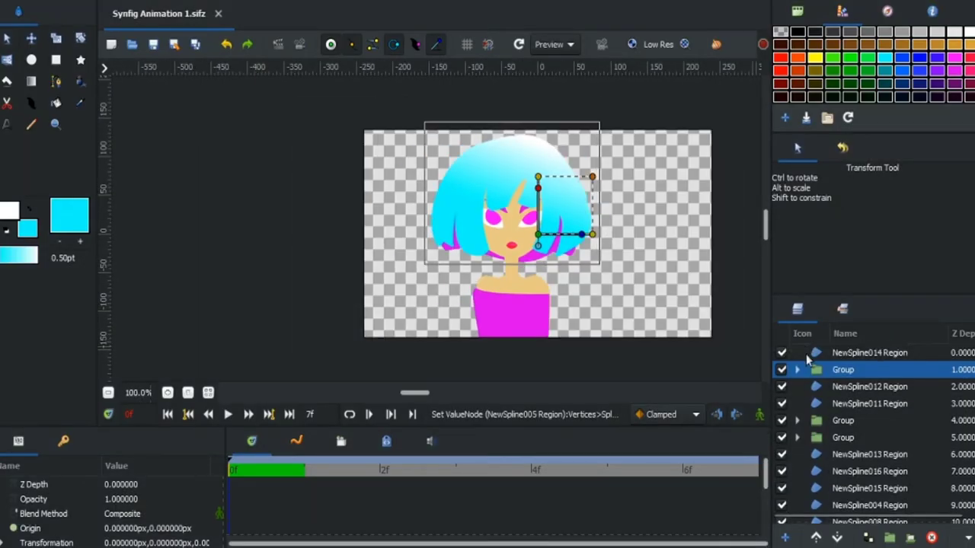
left_click(821, 516, "shift")
left_click_drag(810, 287, 810, 248)
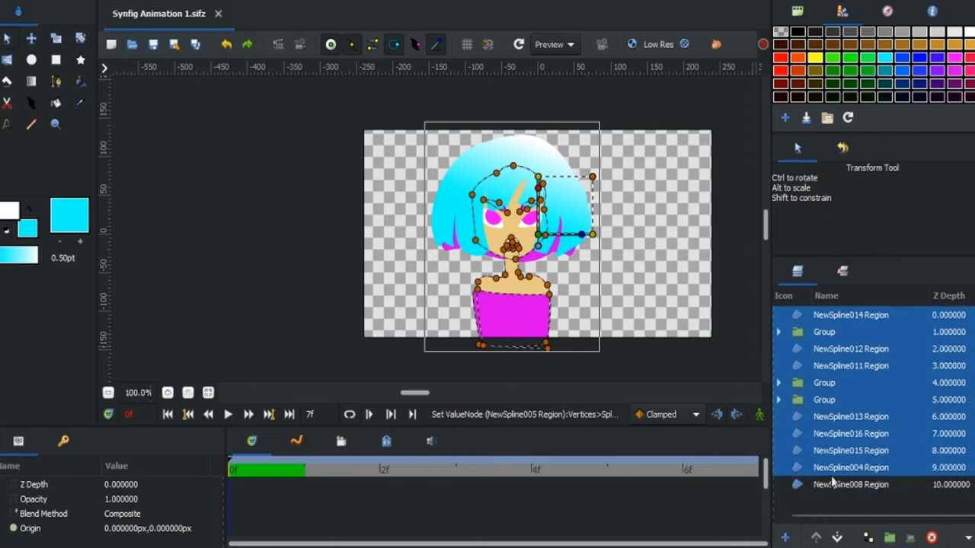
key("ctrl+g")
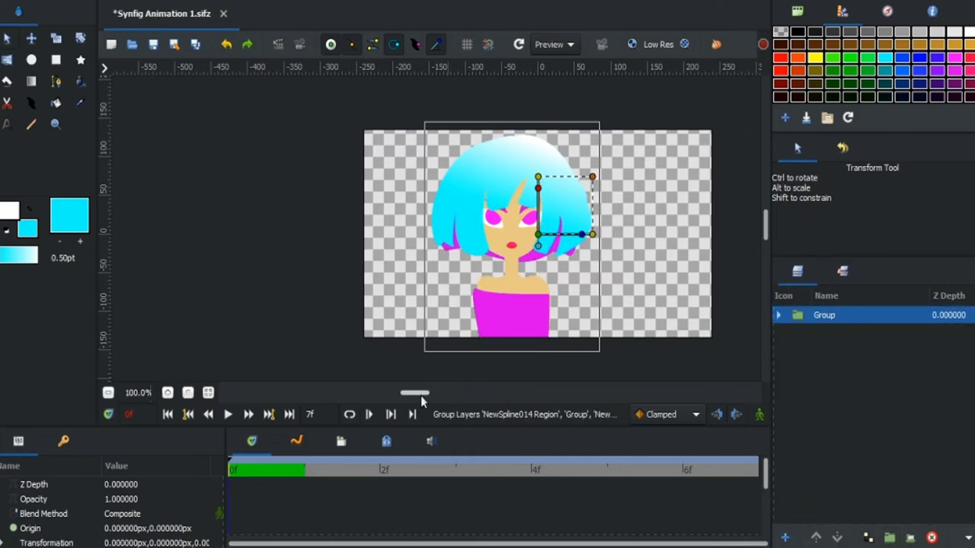
Step: Add a Translate layer above the character group and animate its origin up 4 px at frame 3 and back to 0 at frame 7
left_click_drag(421, 396, 476, 395)
left_click(488, 468)
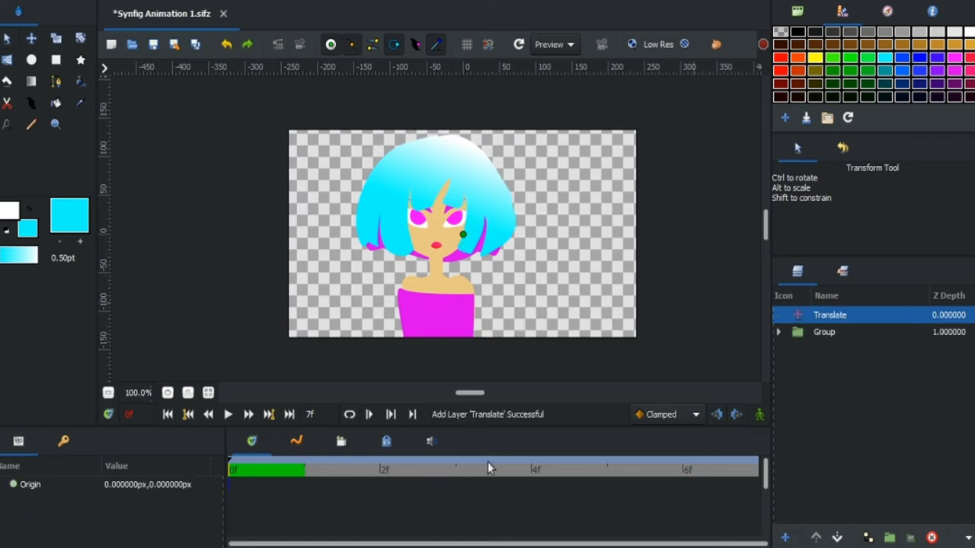
left_click(759, 414)
key("Up")
key("Up")
key("Up")
key("Up")
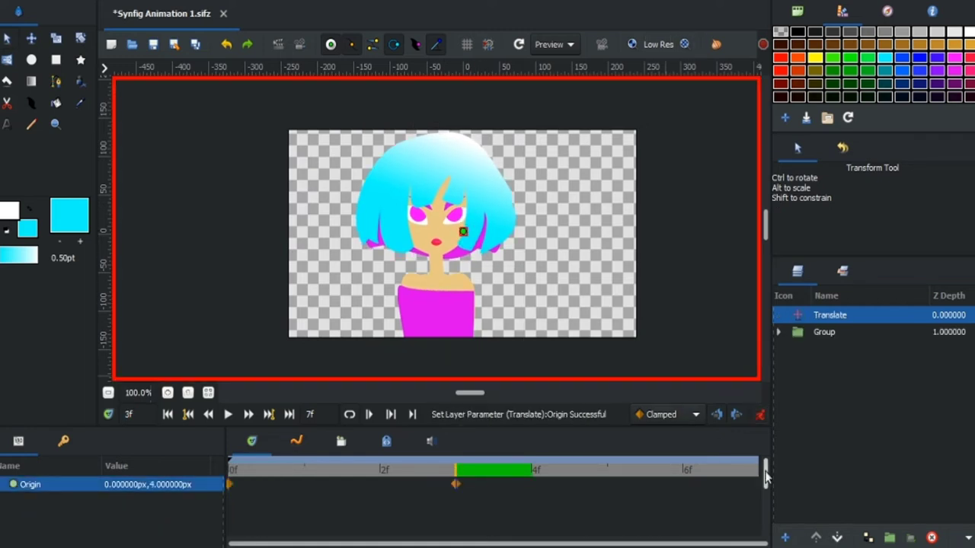
left_click(228, 415)
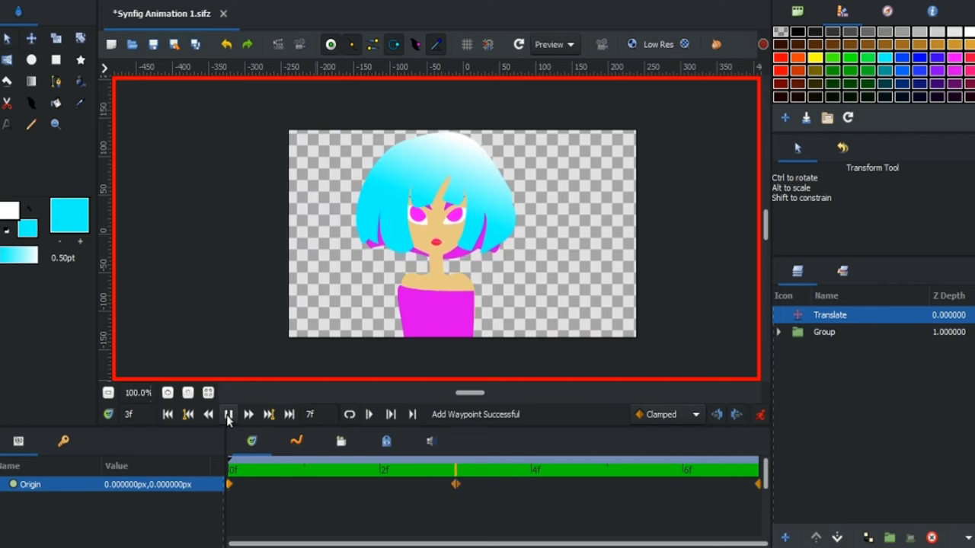
left_click(227, 414)
Step: Turn off animate mode and raise the hair group above the lower-lip region inside the character group
left_click(822, 333)
left_click(778, 332)
left_click(759, 414)
left_click(805, 349)
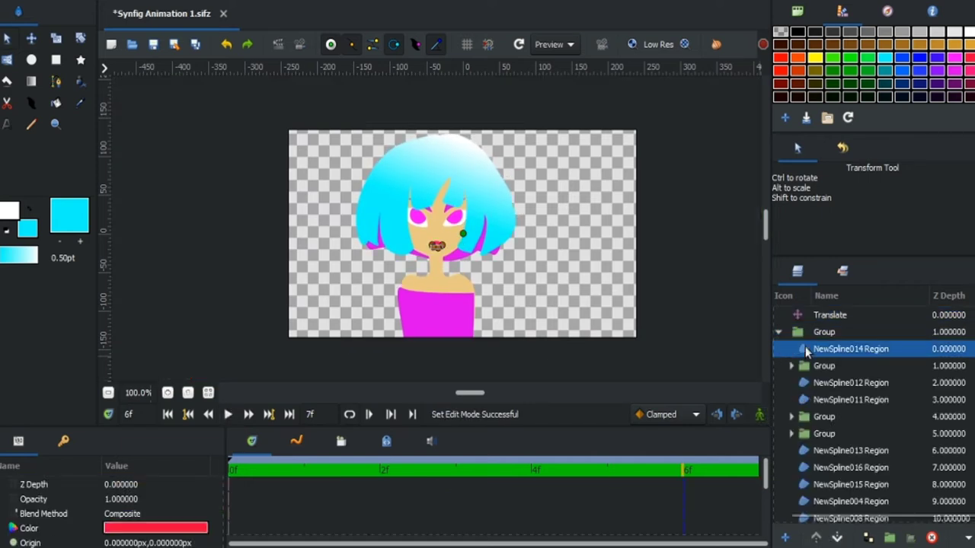
left_click(805, 366)
left_click(816, 538)
Step: Raise the pink upper-lip region up the layer stack until it is next to the lower-lip region
left_click(806, 369)
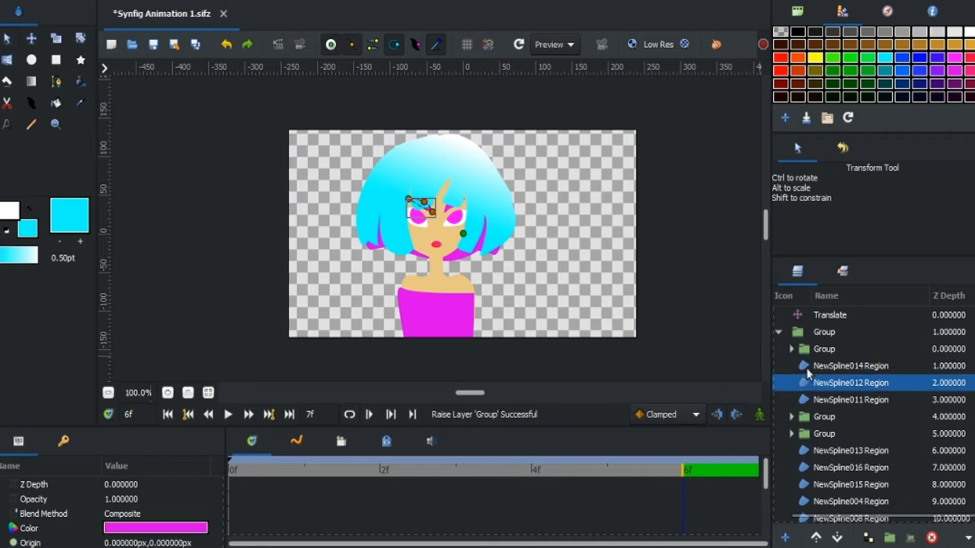
left_click(807, 400)
left_click(809, 450)
left_click(816, 538)
left_click(816, 538)
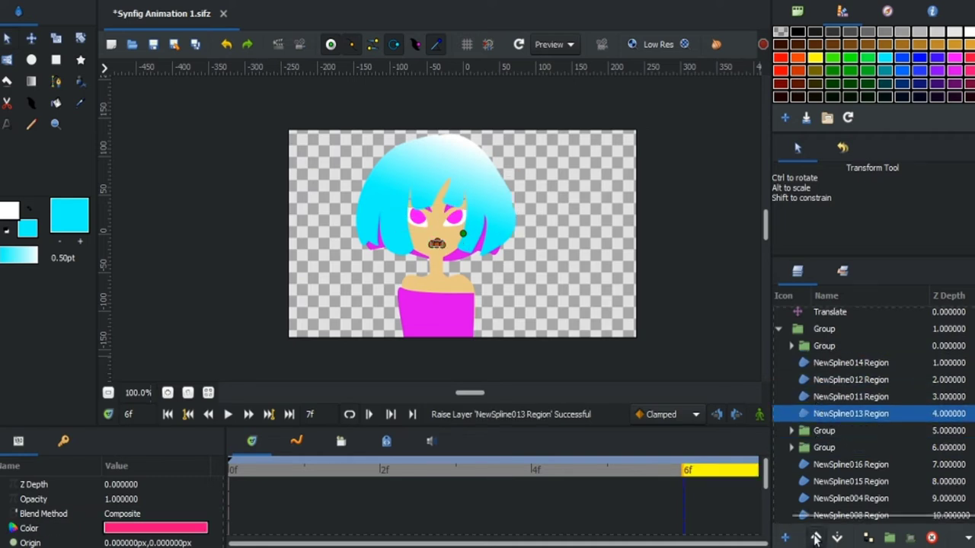
left_click(816, 537)
left_click(816, 538)
Step: Group the upper-lip and lower-lip regions and name the group lips
left_click(812, 364, "ctrl")
key("ctrl+g")
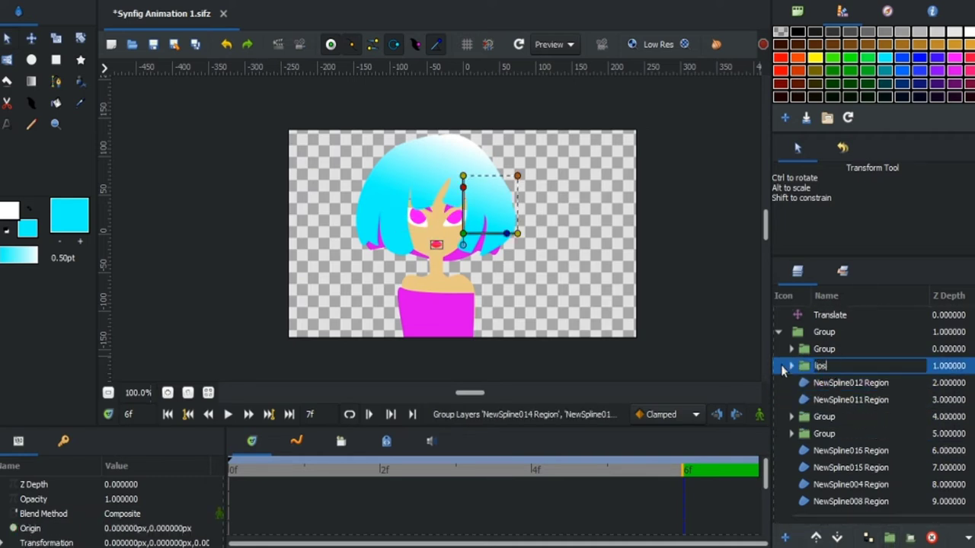
type("lips")
key("Return")
Step: Group the lips group together with the two regions and two groups directly beneath it
left_click(846, 399)
left_click(834, 417)
left_click(838, 433)
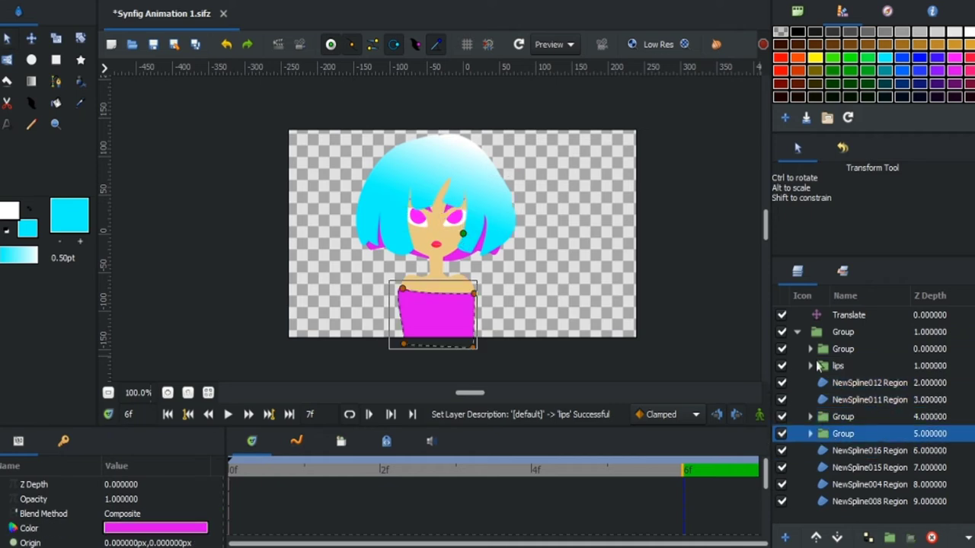
left_click(819, 366, "shift")
key("ctrl+g")
Step: Identify the face-shape region by toggling layer visibility and move it to the bottom of the new facial-features group
left_click(781, 382)
left_click(781, 382)
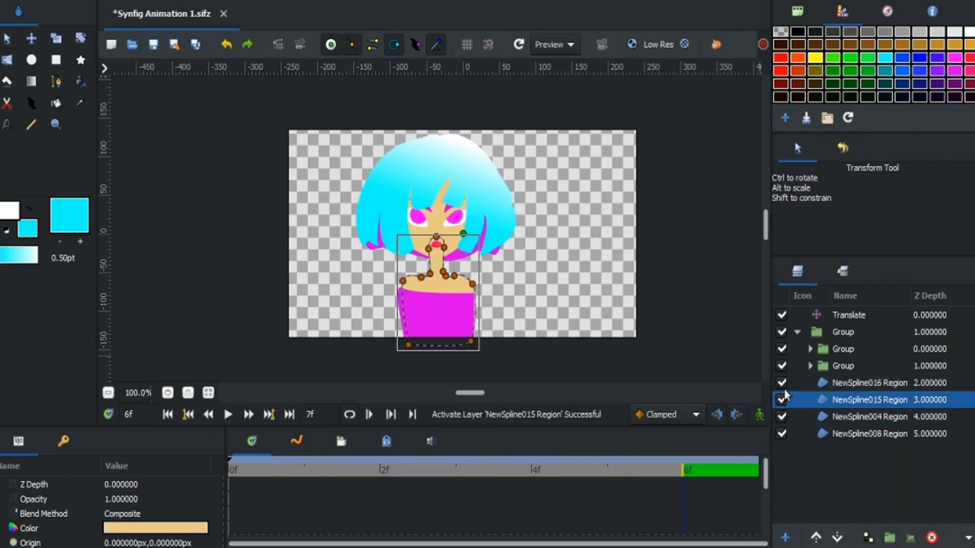
left_click(781, 400)
left_click(781, 400)
left_click(781, 416)
left_click(782, 416)
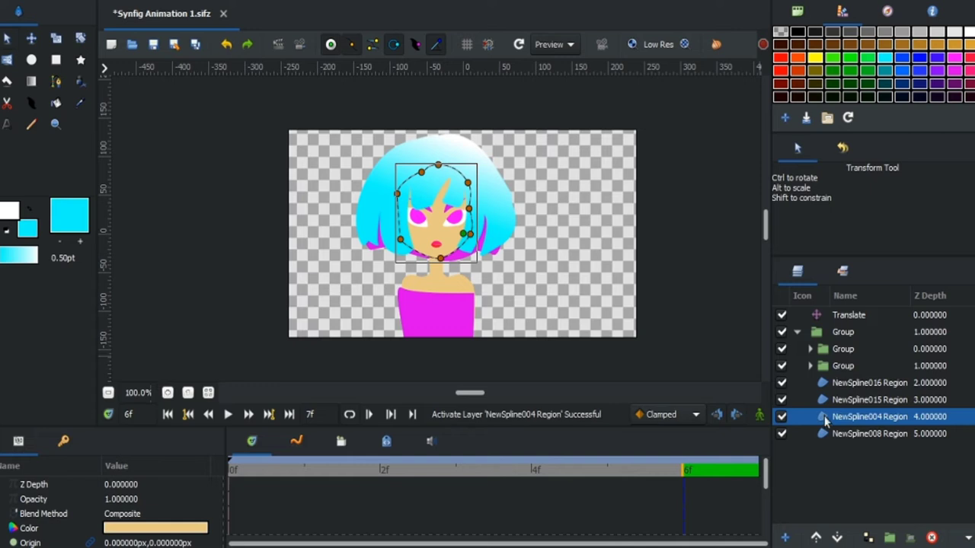
left_click(811, 366)
left_click(815, 537)
left_click(837, 538)
left_click(837, 538)
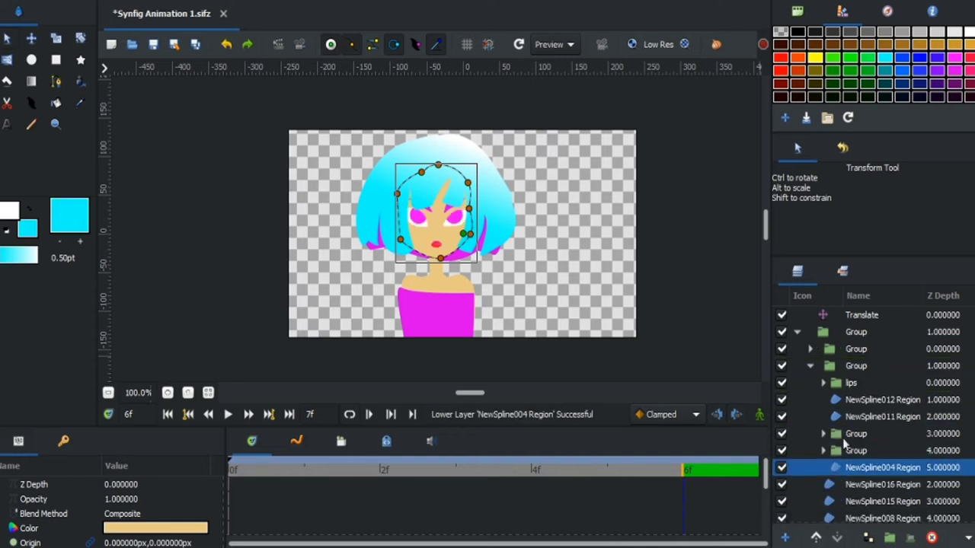
left_click(811, 366)
Step: Group the magenta dress region with the neck-and-shoulders region
left_click(782, 366)
left_click(781, 366)
left_click(781, 383)
left_click(782, 383)
left_click(781, 400)
left_click(782, 400)
left_click(831, 400, "shift")
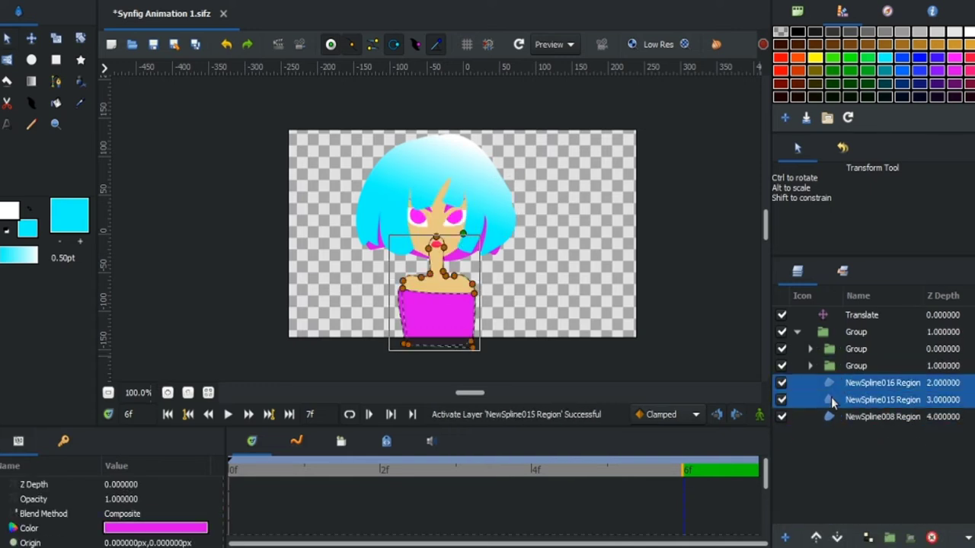
left_click(889, 538)
Step: Group the hair group and the face group into one head group inside the character group
left_click(830, 387)
left_click(824, 397)
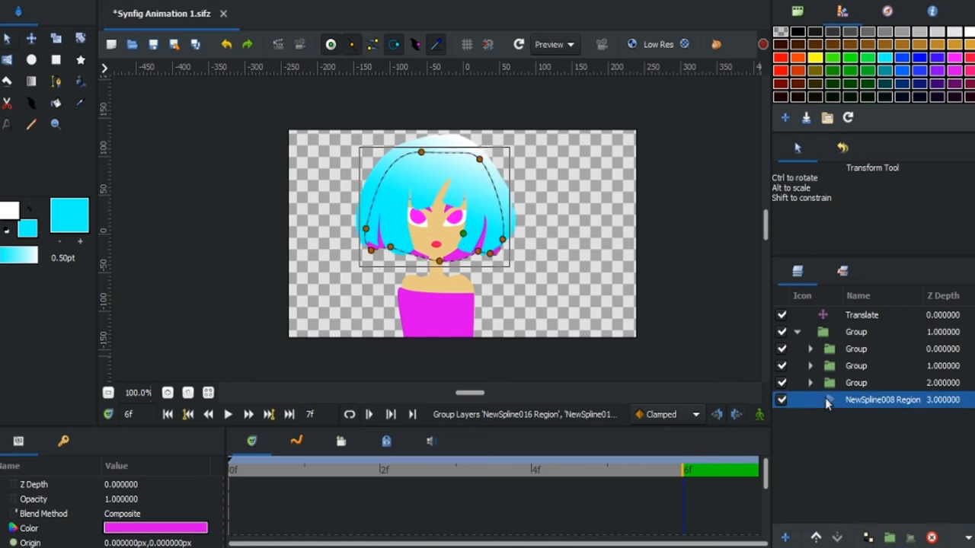
left_click(830, 349)
left_click(781, 366)
left_click(781, 366)
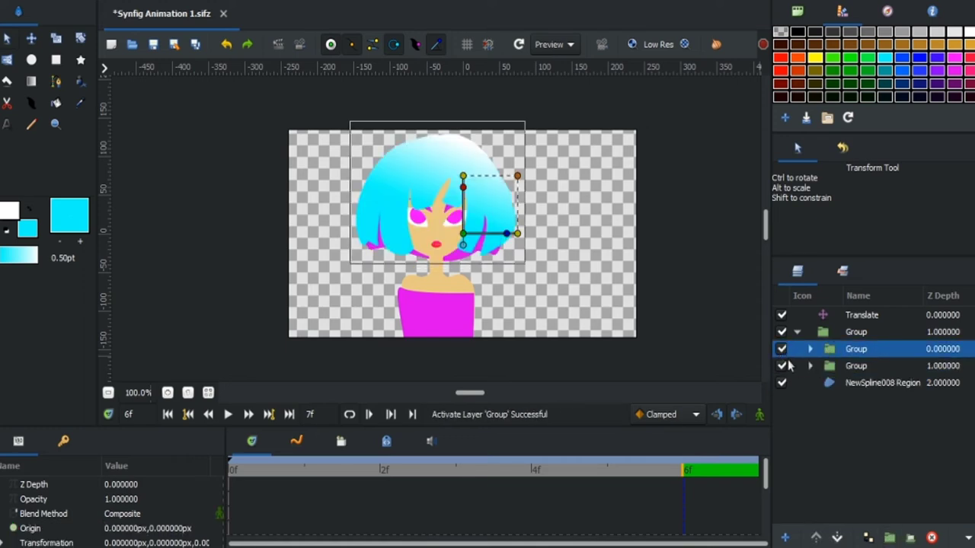
Step: With animate mode on at frame 3, move the head group and the magenta back-hair region up 5 px
left_click(260, 461)
left_click(457, 461)
left_click(759, 414)
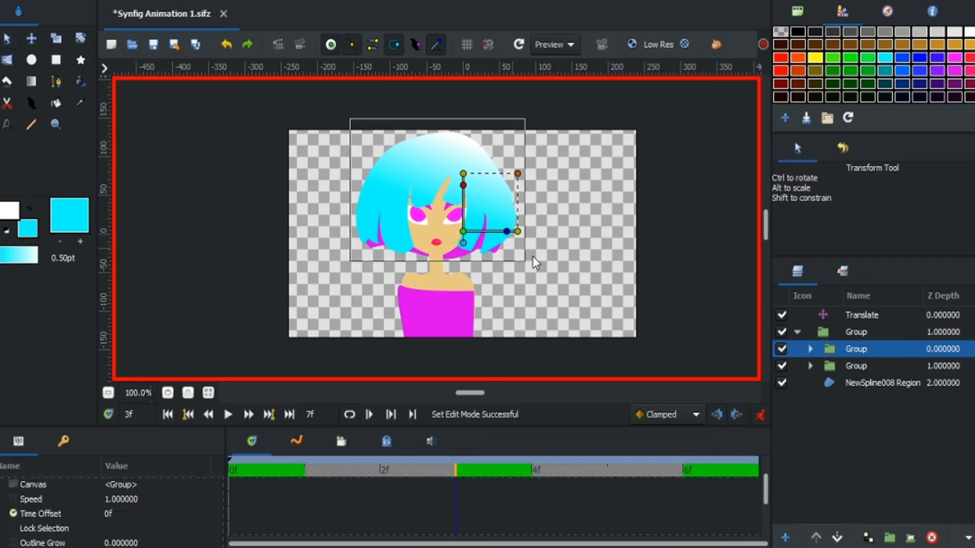
left_click_drag(464, 231, 463, 230)
left_click(501, 256)
Step: Lower the head group and back-hair region slightly at frame 1, with the back hair's vertical origin at about -1.33 px, and play the animation
left_click(304, 468)
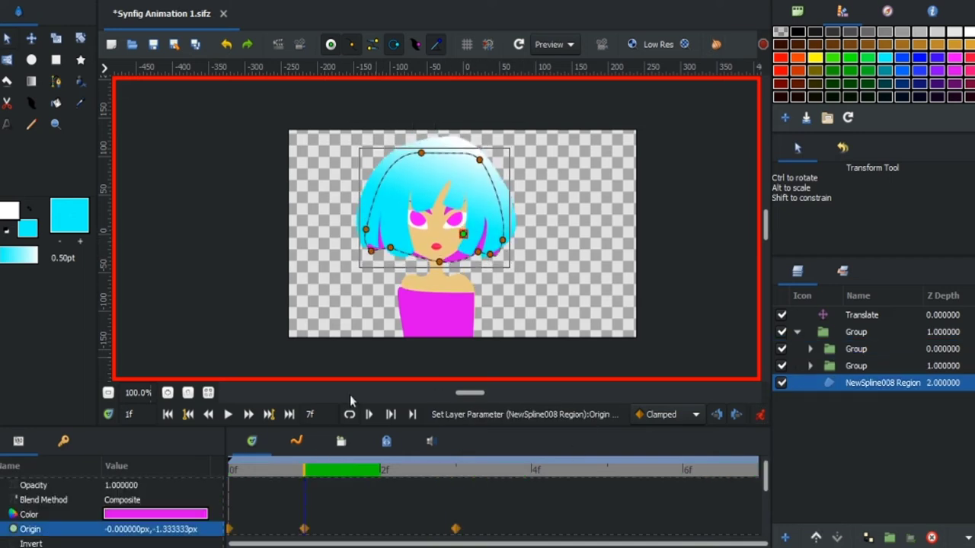
left_click(227, 414)
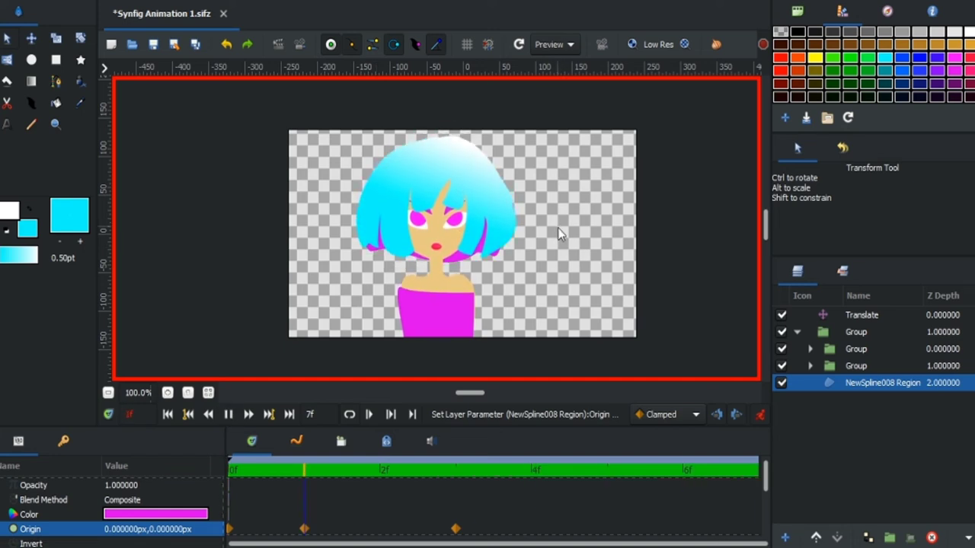
left_click(655, 264)
Step: Remove the frame 1 waypoints from the head group and the back-hair region and play the animation
left_click(856, 349)
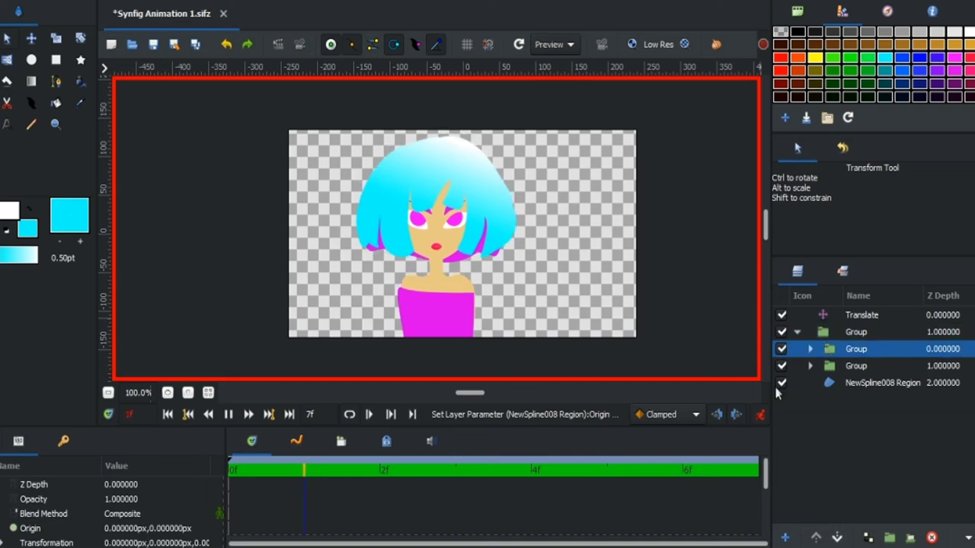
left_click(230, 414)
left_click(305, 529, "alt")
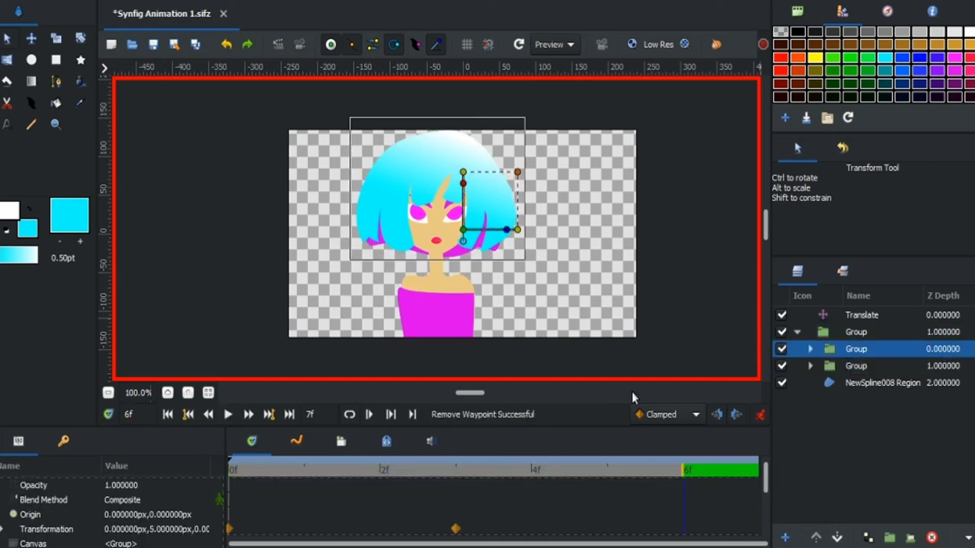
key("space")
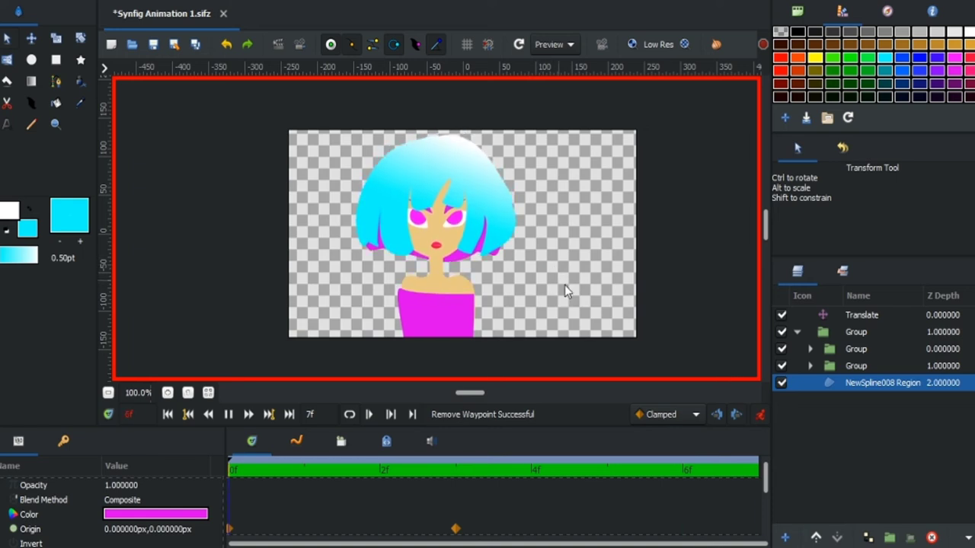
Step: Turn off animate mode, duplicate the frame 0 waypoints of the head group's transformation and the back hair's origin to frame 7, and play
left_click(760, 414)
left_click(856, 349)
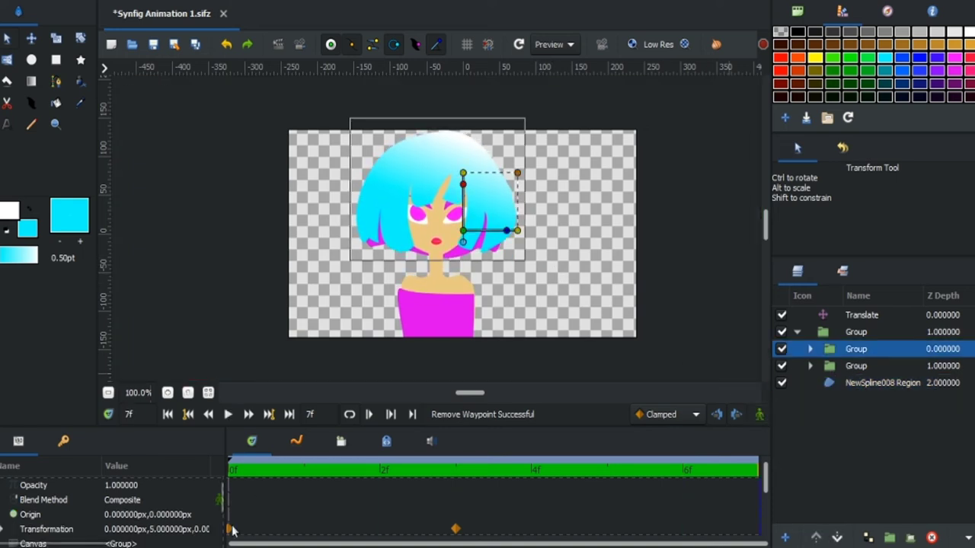
left_click(856, 366)
key("space")
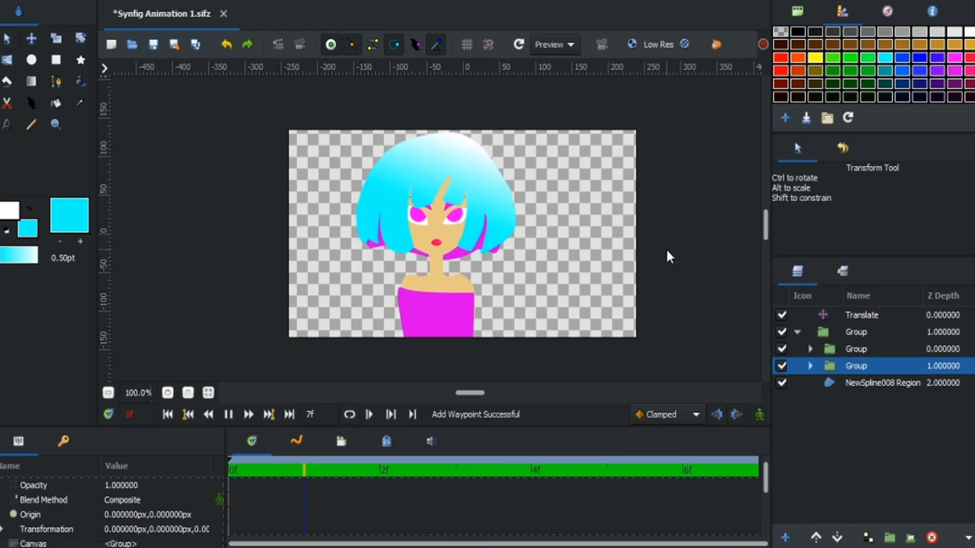
key("space")
left_click(876, 382)
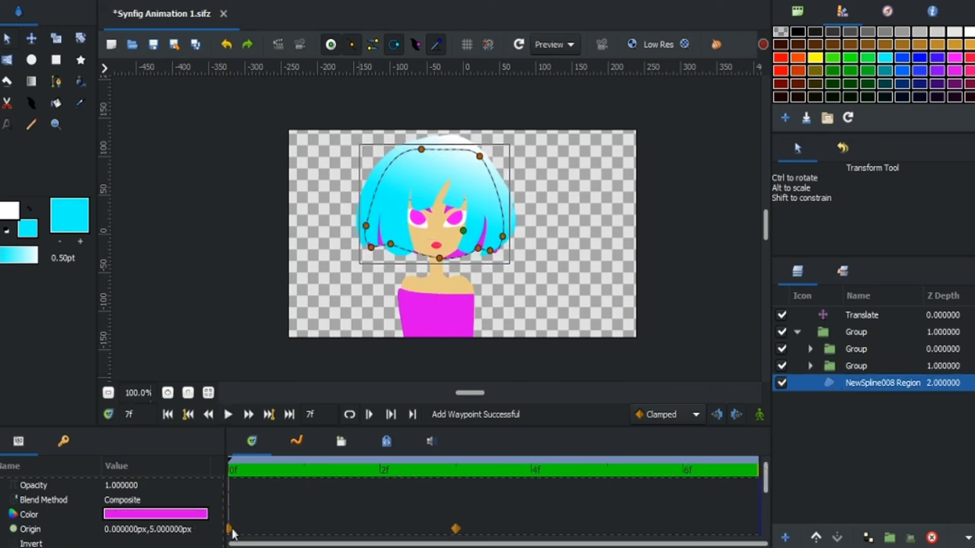
key("space")
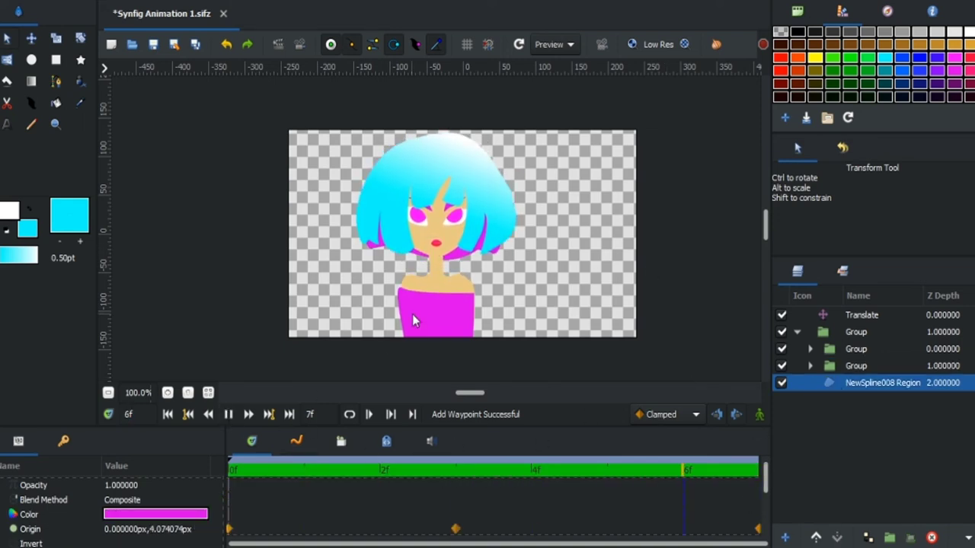
Step: With animate mode on at frame 3, spread the left and right strands of the cyan hair region slightly outward
left_click(248, 466)
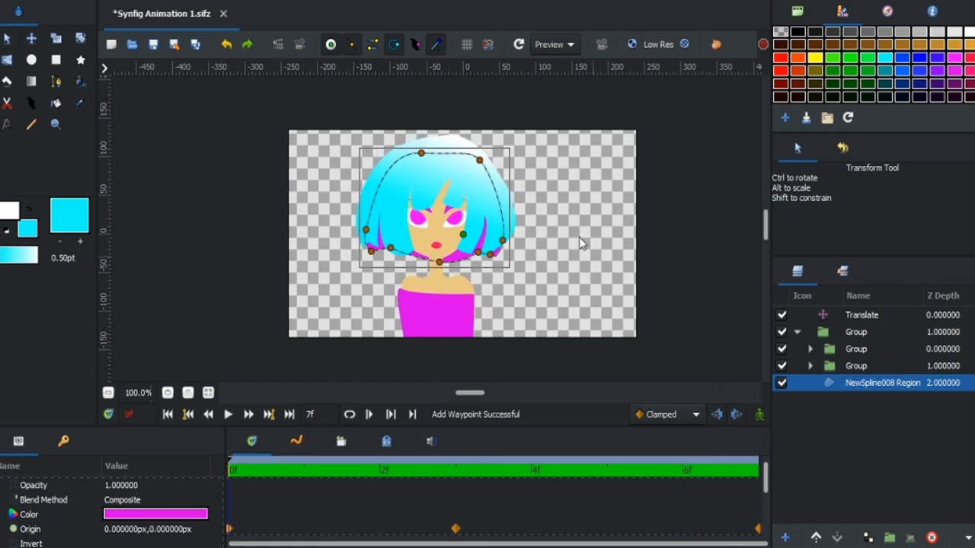
left_click(481, 199)
left_click(456, 467)
left_click(759, 415)
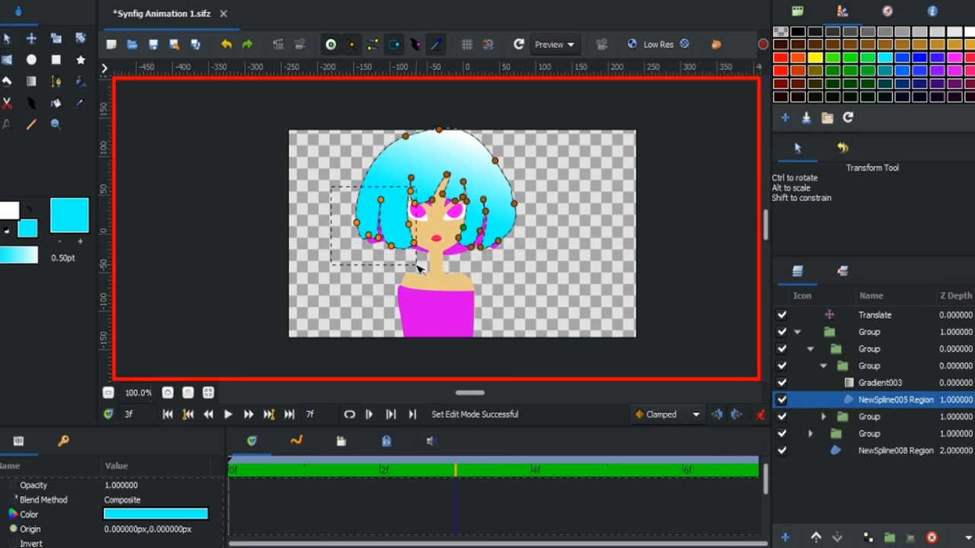
left_click_drag(402, 223, 385, 243)
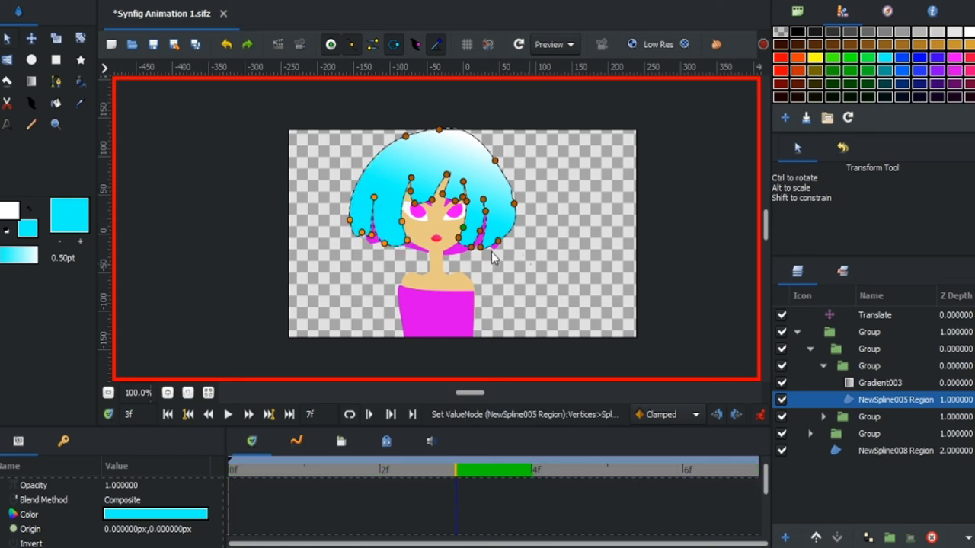
left_click_drag(514, 204, 518, 203)
key("ctrl+a")
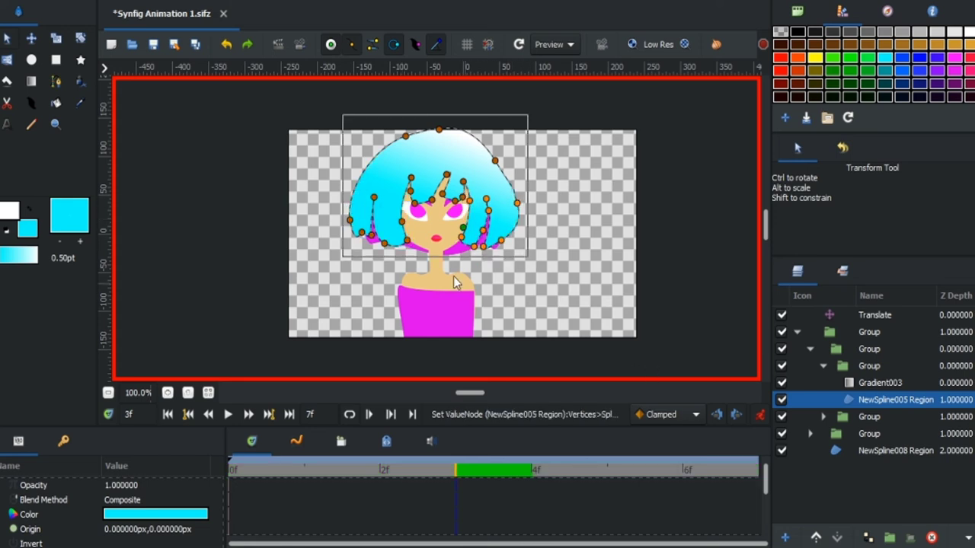
Step: Duplicate the cyan hair region's frame 0 vertices waypoint to frame 7
key("End")
scroll(639, 511, "down", 3)
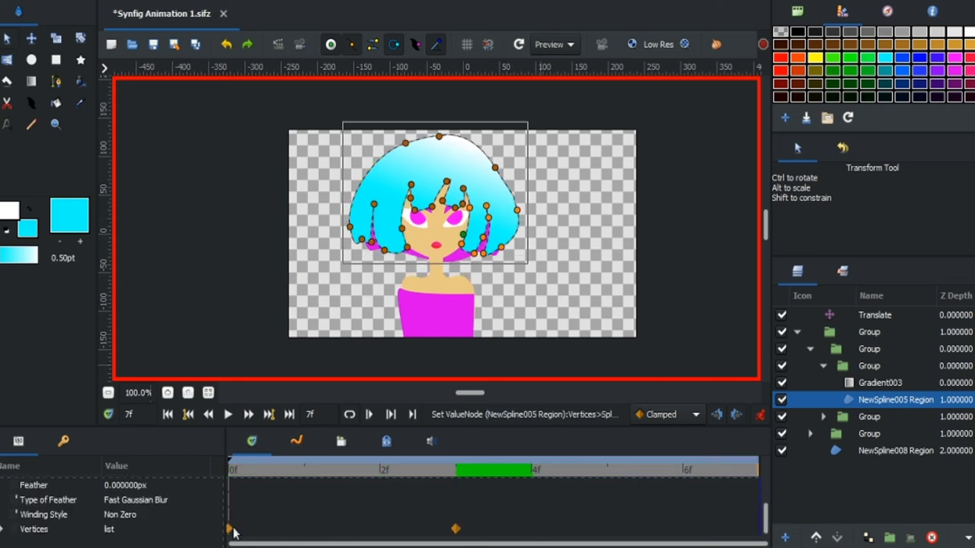
left_click_drag(231, 529, 477, 390)
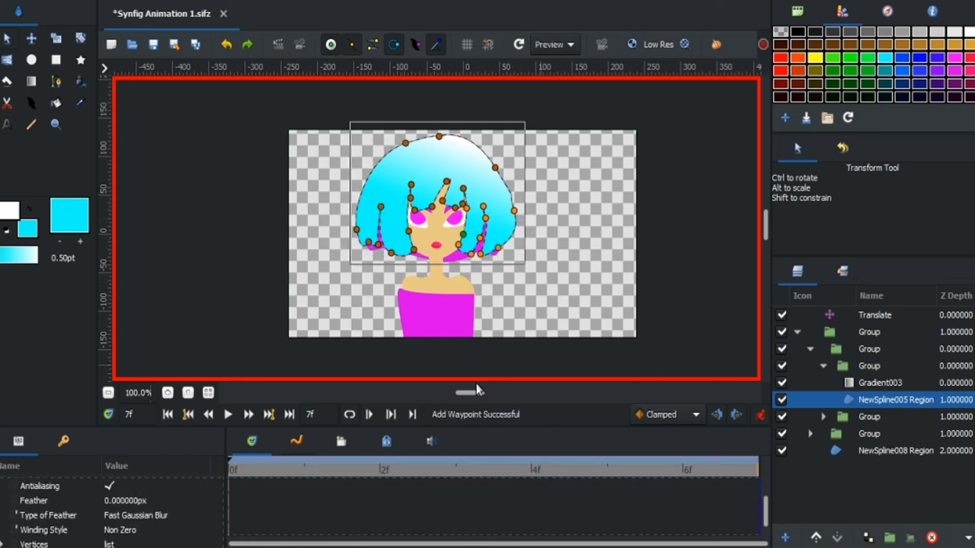
Step: At frame 1, shift the cyan hair's right strands inward, reshape the outer curves with tangents, and play the animation
left_click(308, 474)
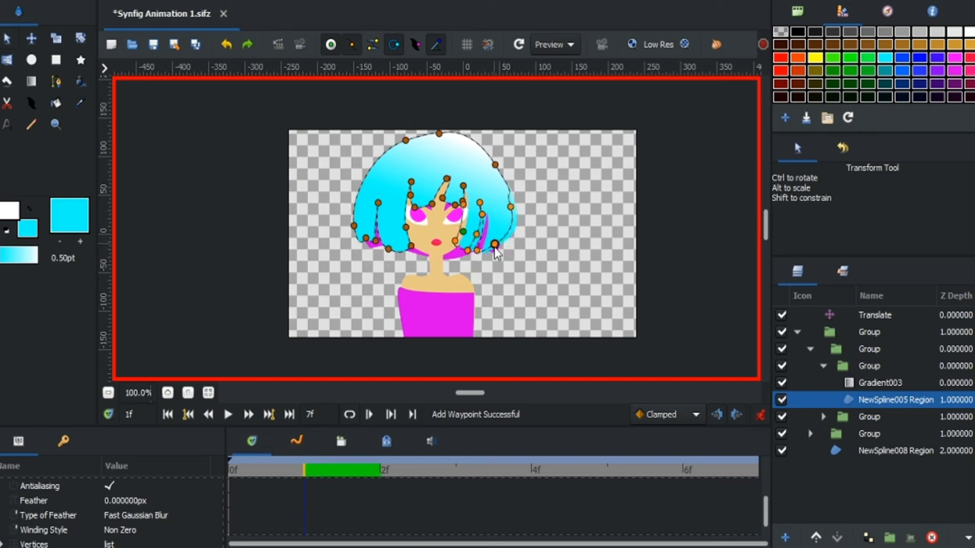
scroll(525, 200, "up", 5)
left_click(520, 212)
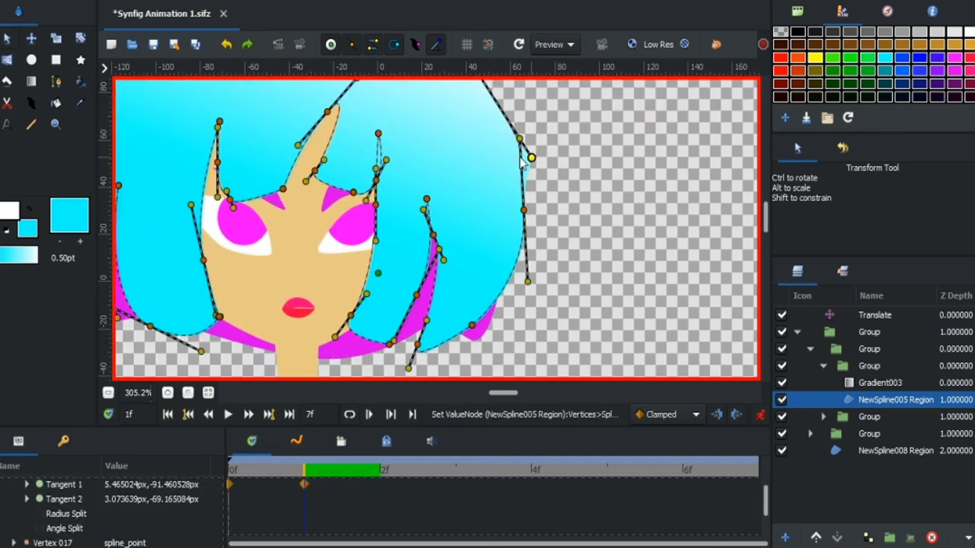
scroll(491, 195, "down", 1)
scroll(489, 195, "down", 2)
left_click_drag(195, 174, 371, 276)
left_click(227, 414)
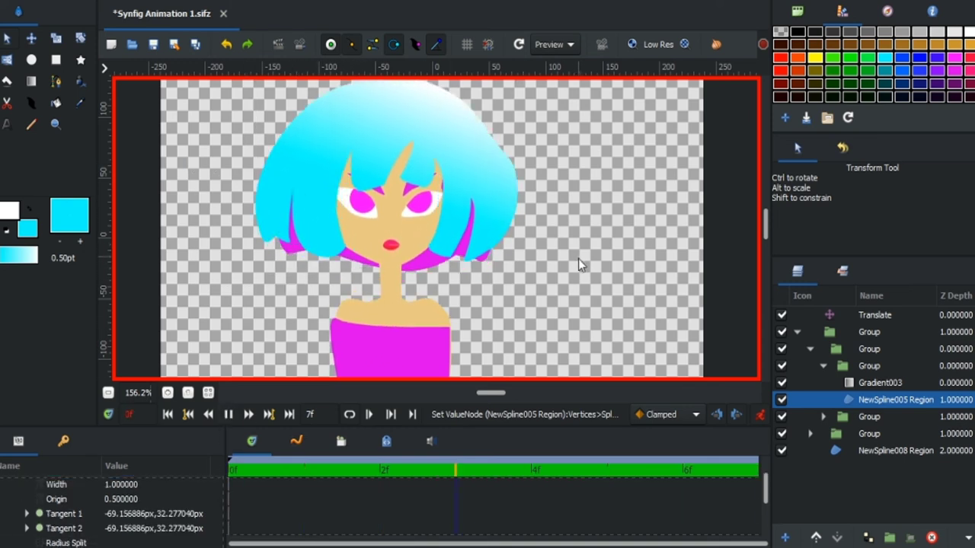
Step: Remove the cyan hair region's frame 1 vertices waypoint and play the animation
left_click(366, 473, "alt")
left_click(227, 414)
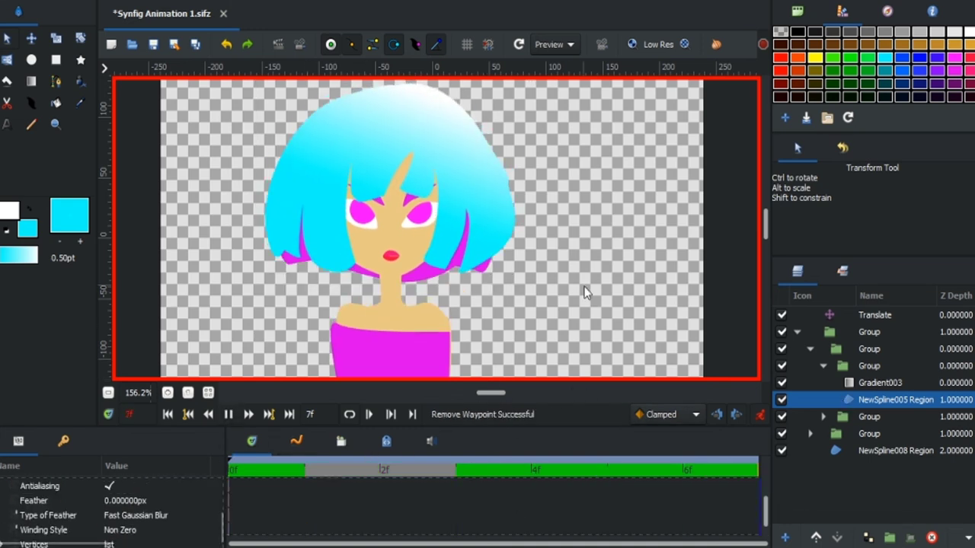
key("space")
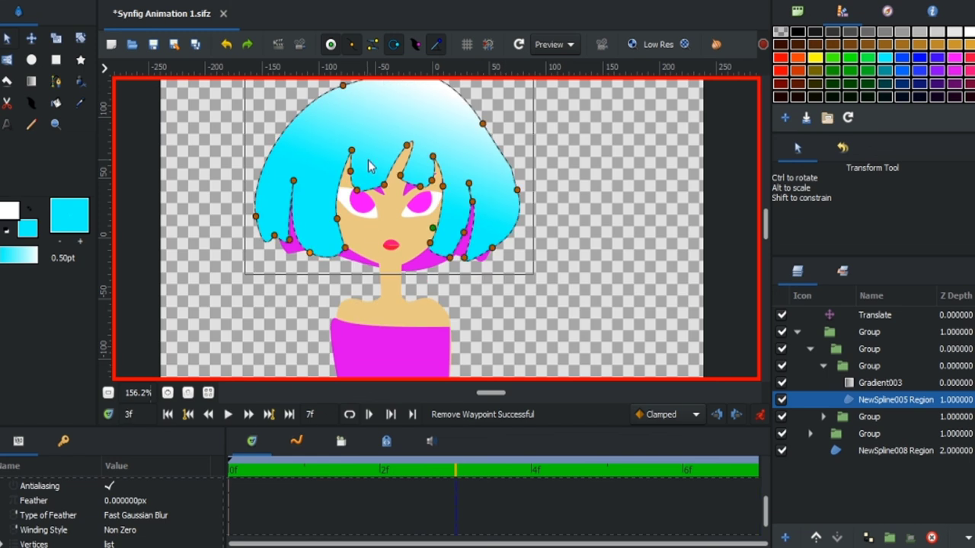
Step: At frame 3, move the left and right fringe vertices of the cyan hair slightly outward and upward, and play the animation
left_click_drag(349, 171, 346, 169)
left_click_drag(431, 181, 436, 178)
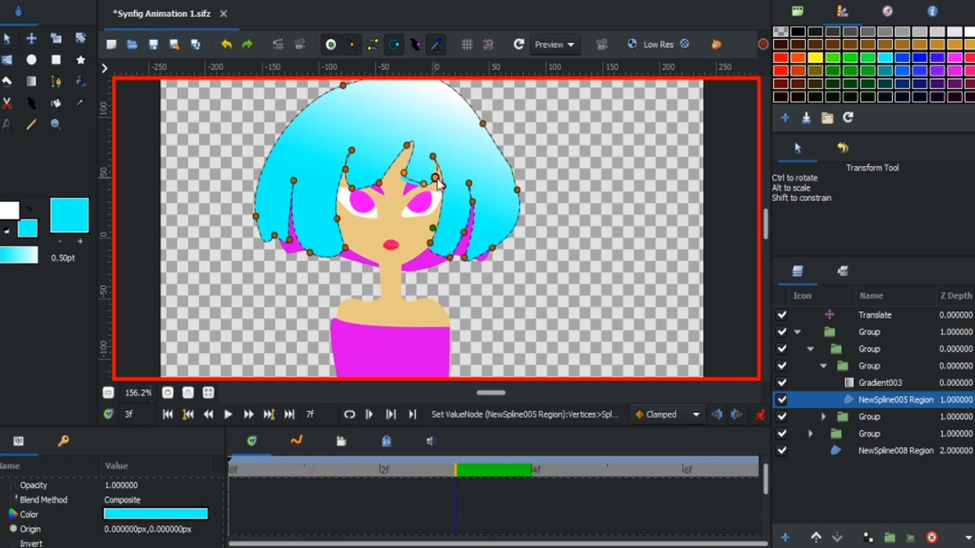
key("space")
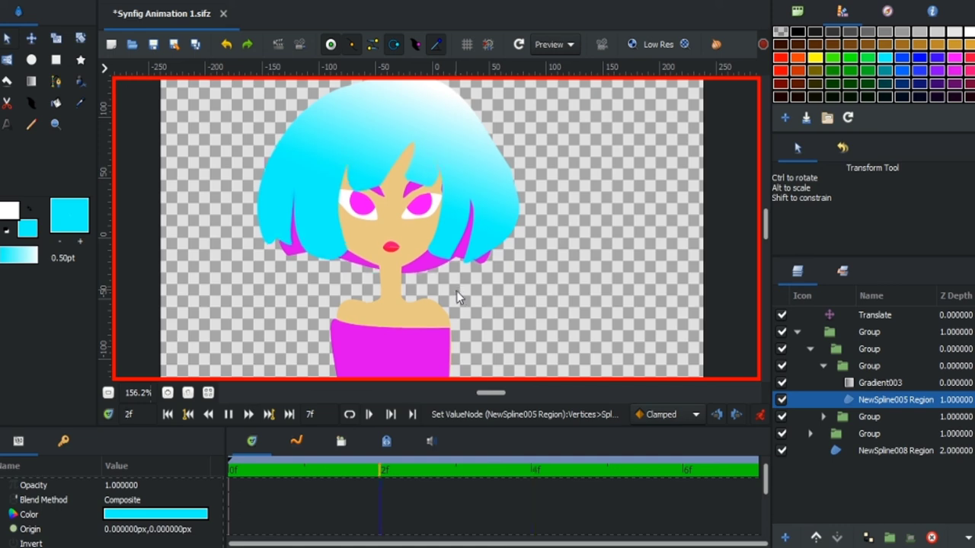
left_click(525, 316)
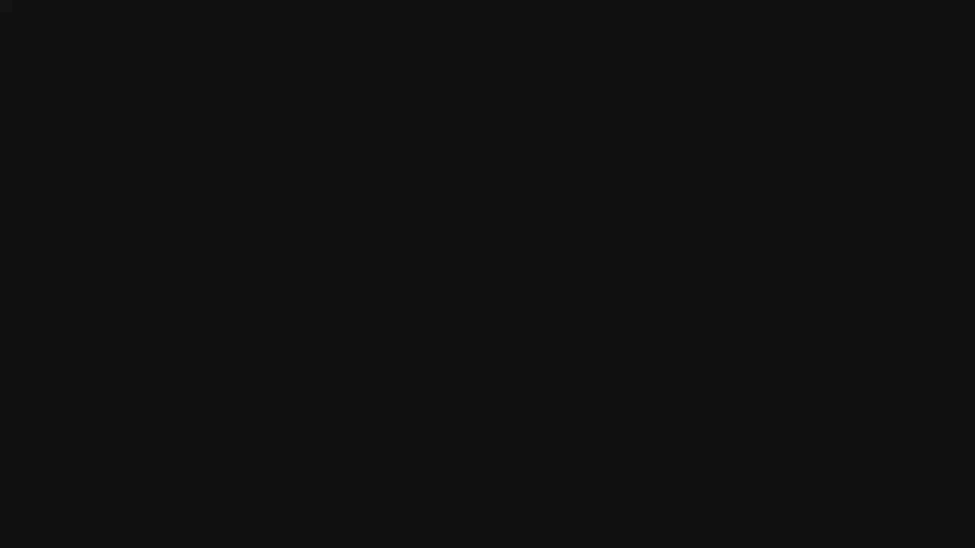